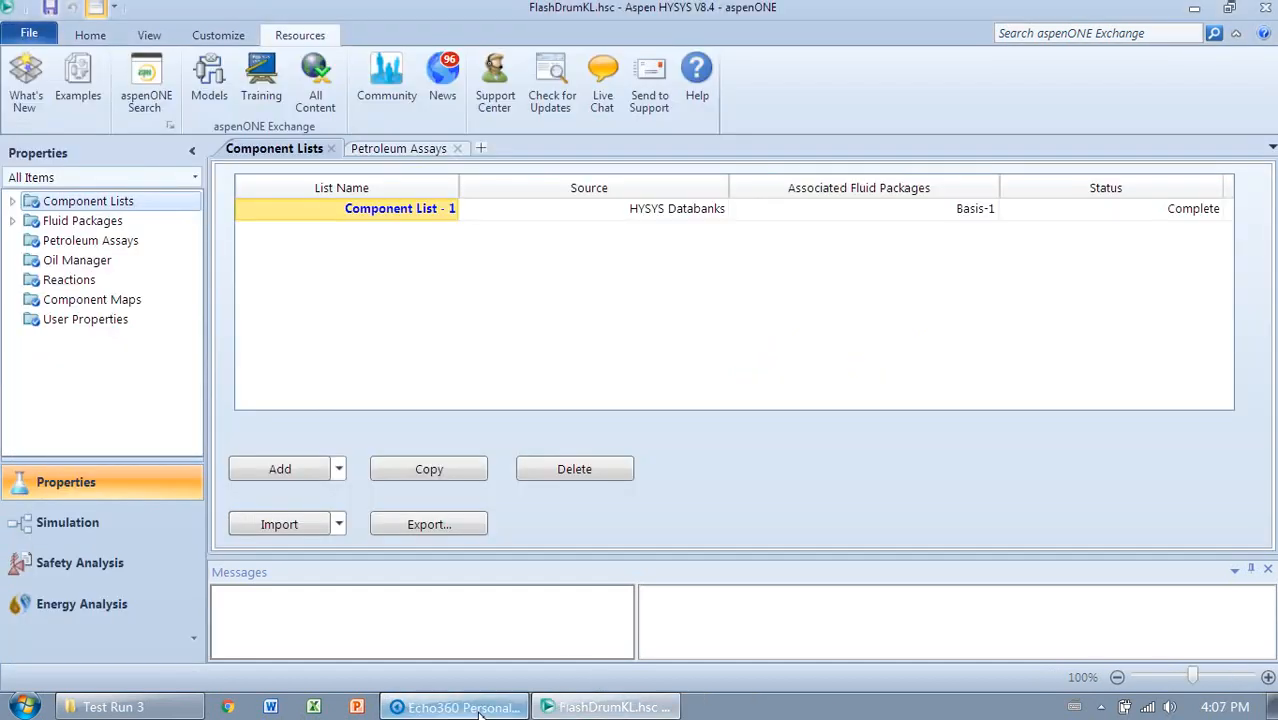
- Review the list of fluid packages and switch to the simulation environment's main flowsheet
click(480, 709)
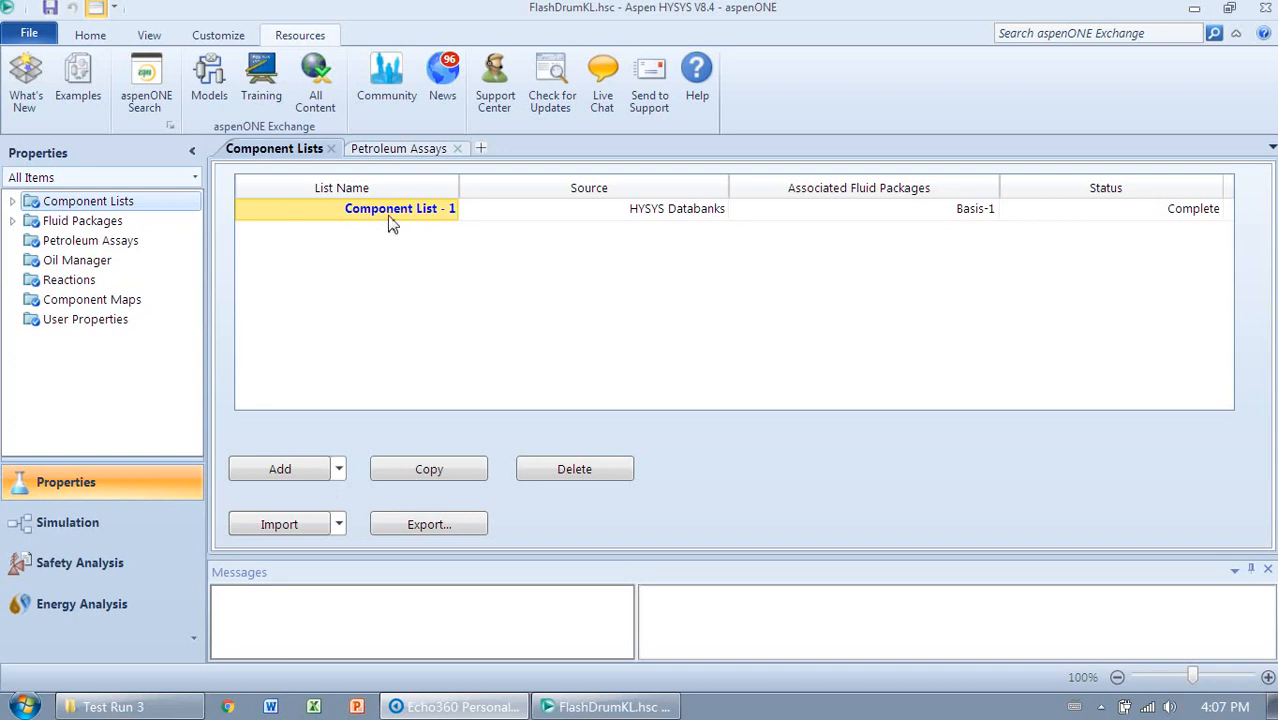
click(50, 221)
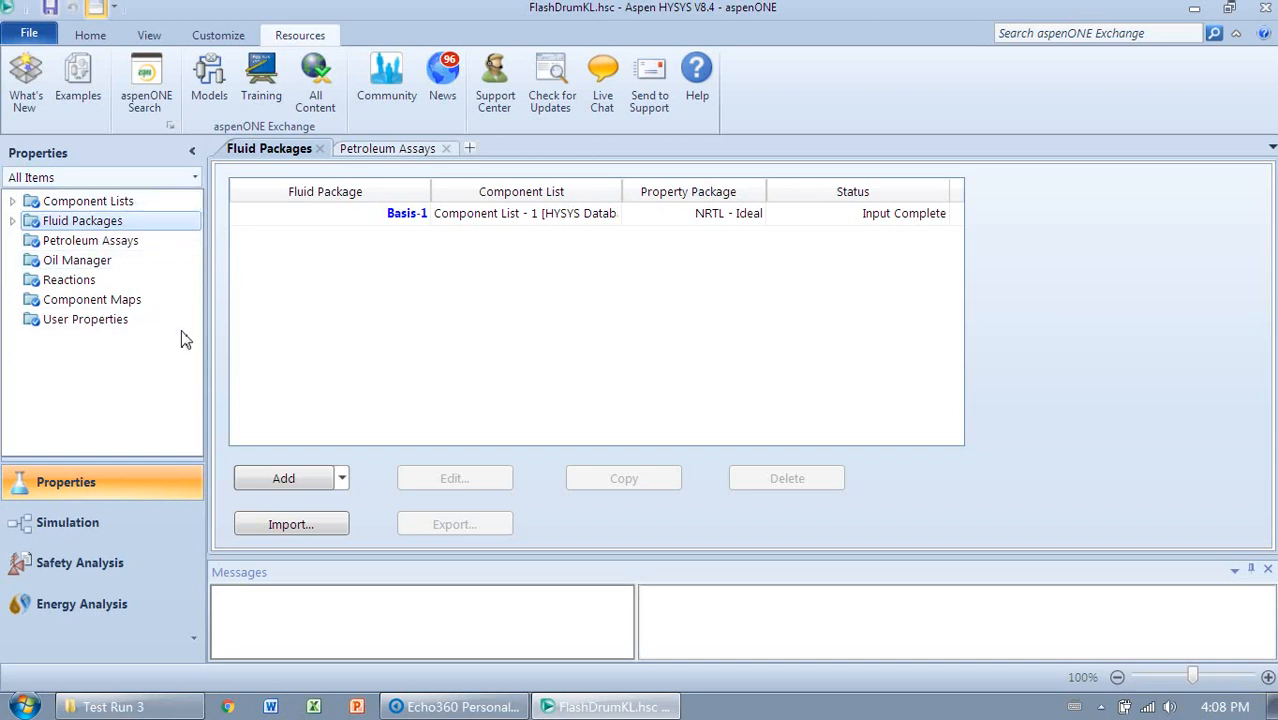
click(100, 532)
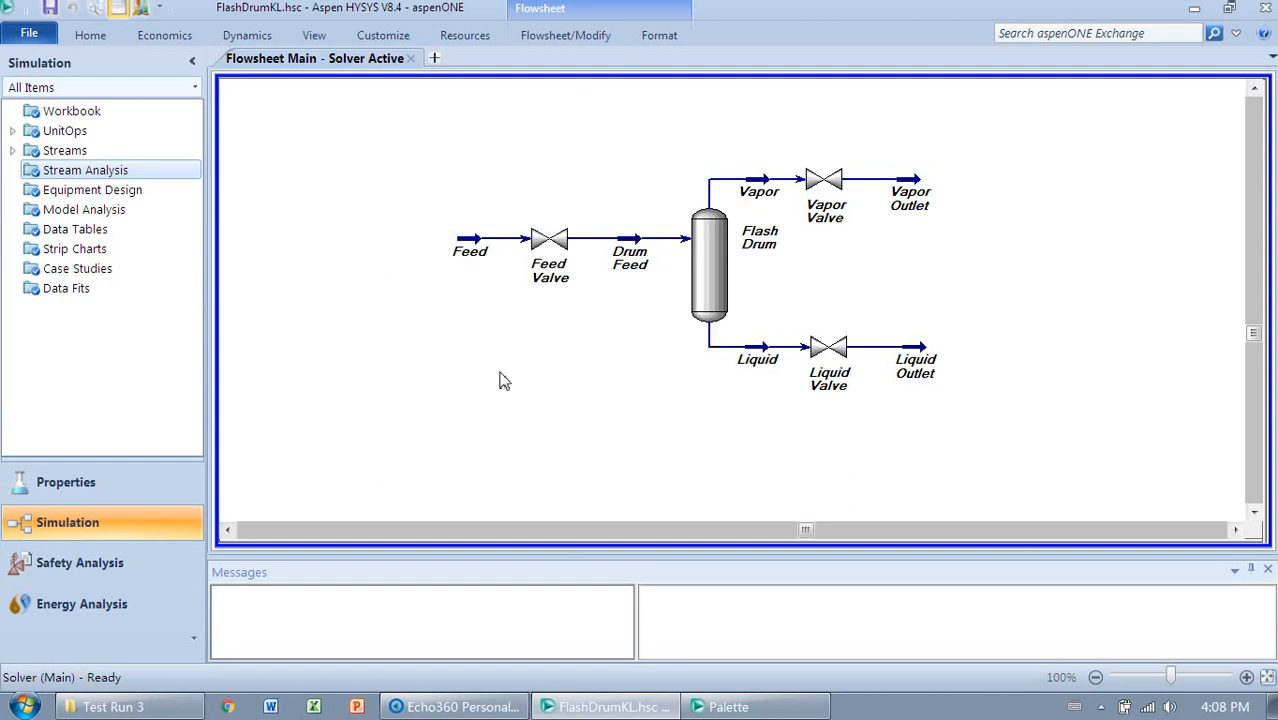
click(584, 40)
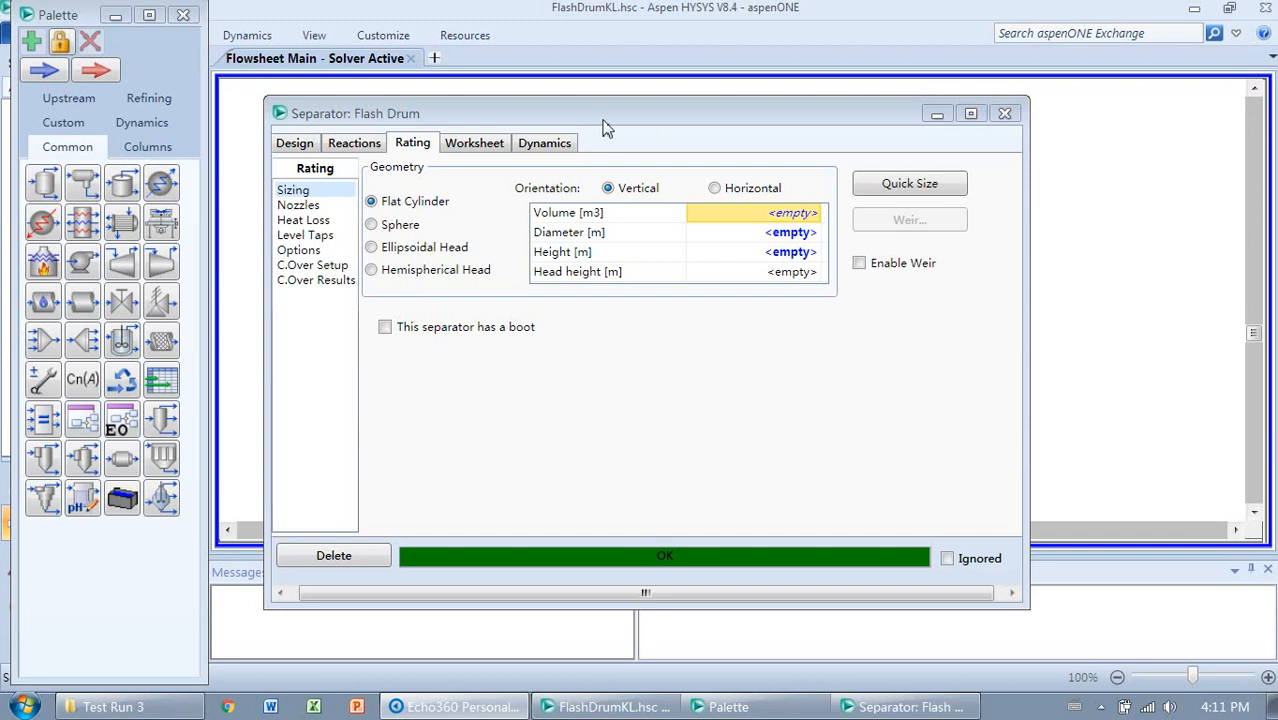
- Open the Flash Drum separator's rating sizing data and select vertical orientation
click(1004, 113)
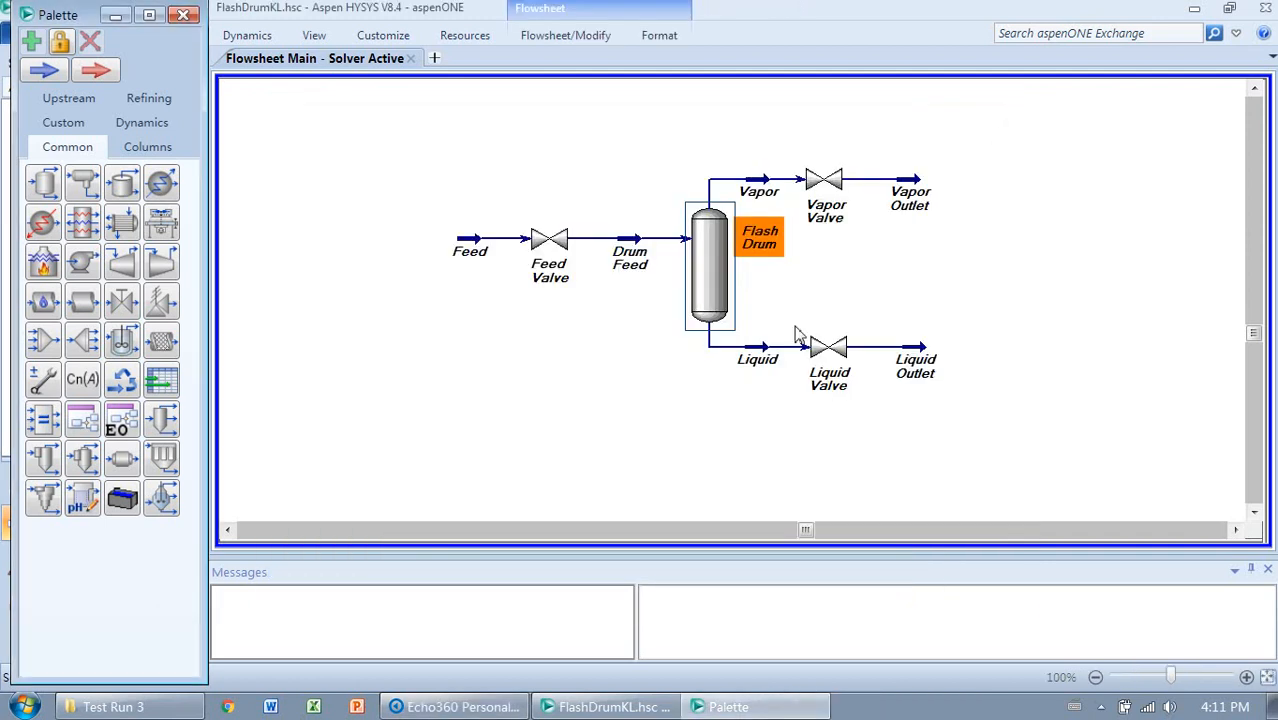
double_click(716, 276)
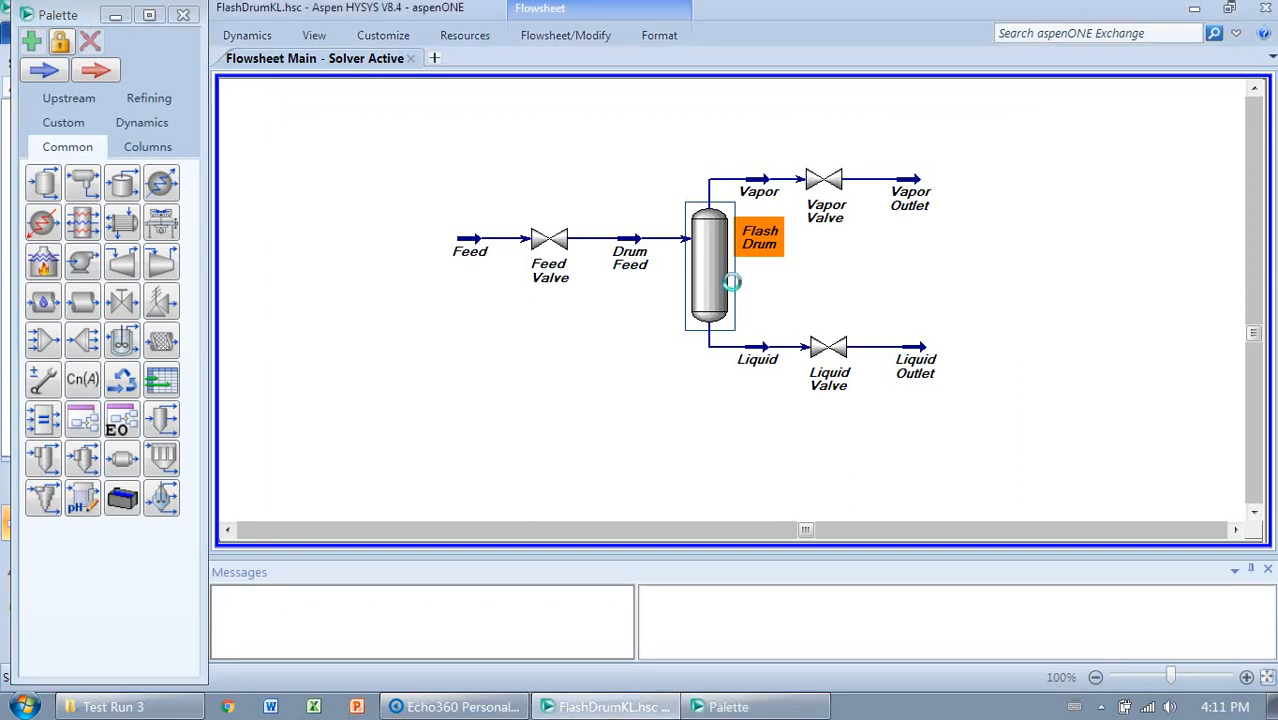
drag(1240, 44, 702, 144)
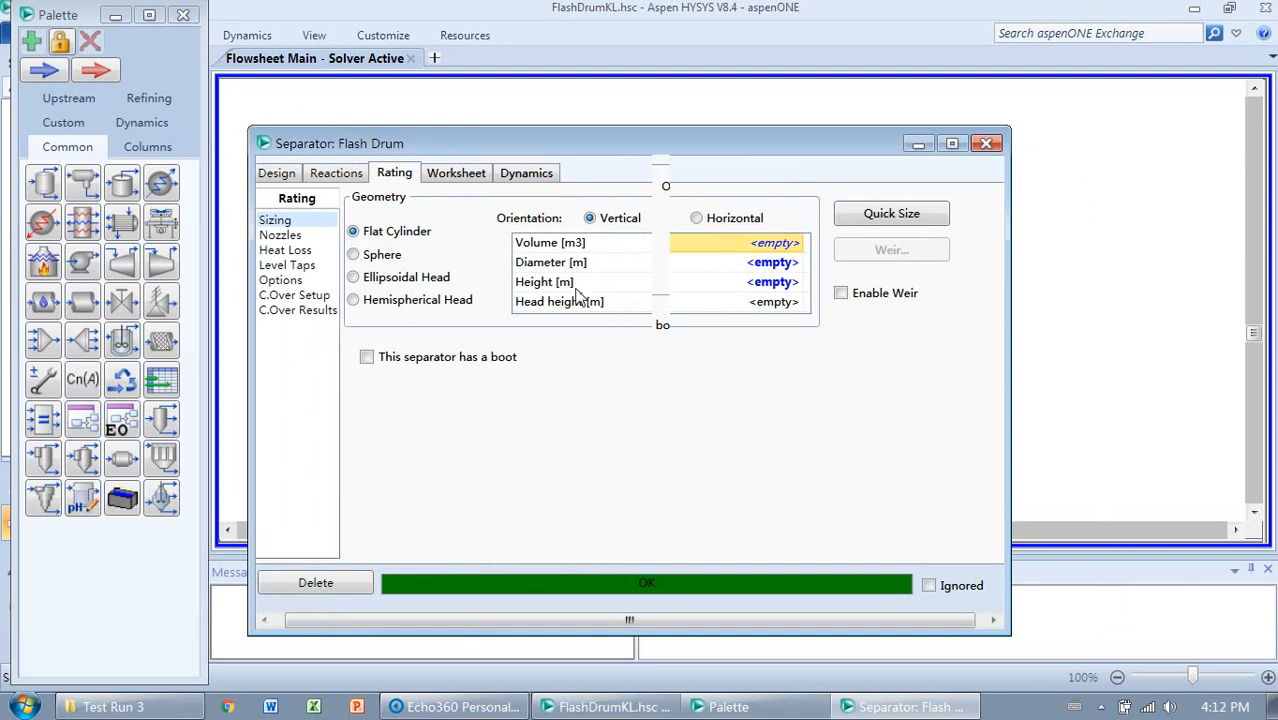
click(778, 250)
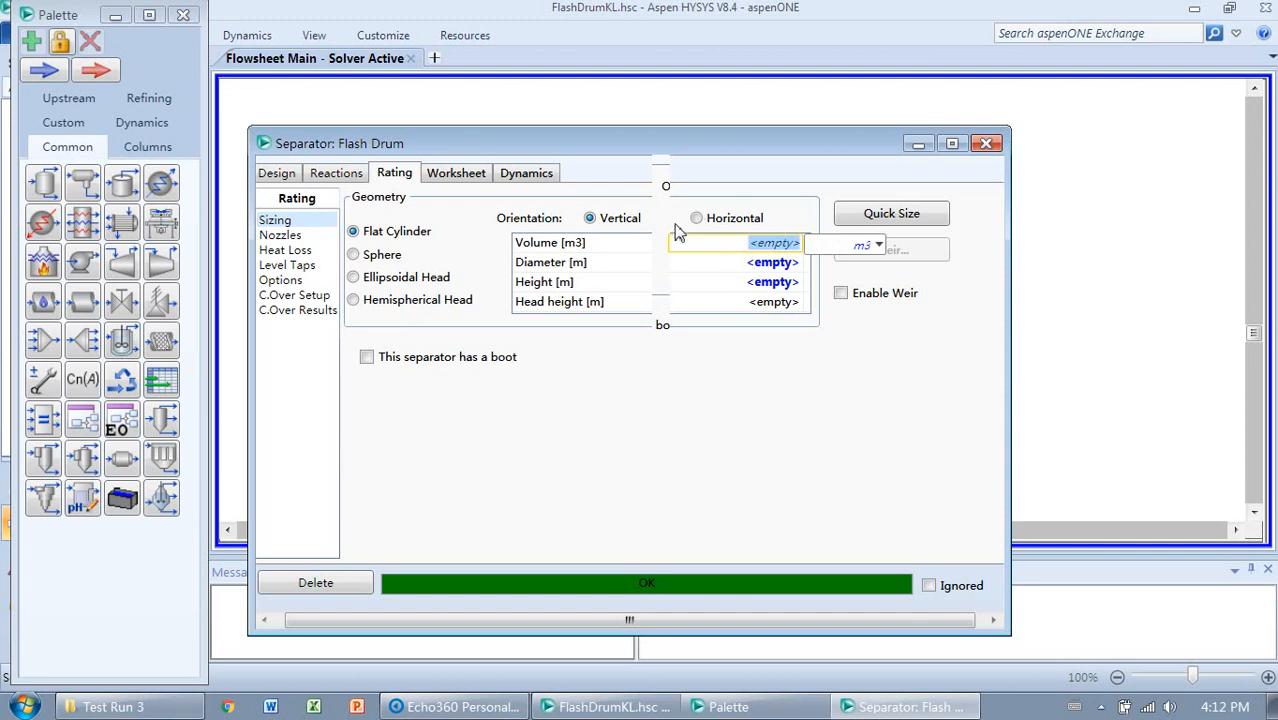
click(600, 224)
mouse_move(751, 163)
mouse_down()
mouse_move(788, 149)
mouse_move(762, 149)
mouse_up()
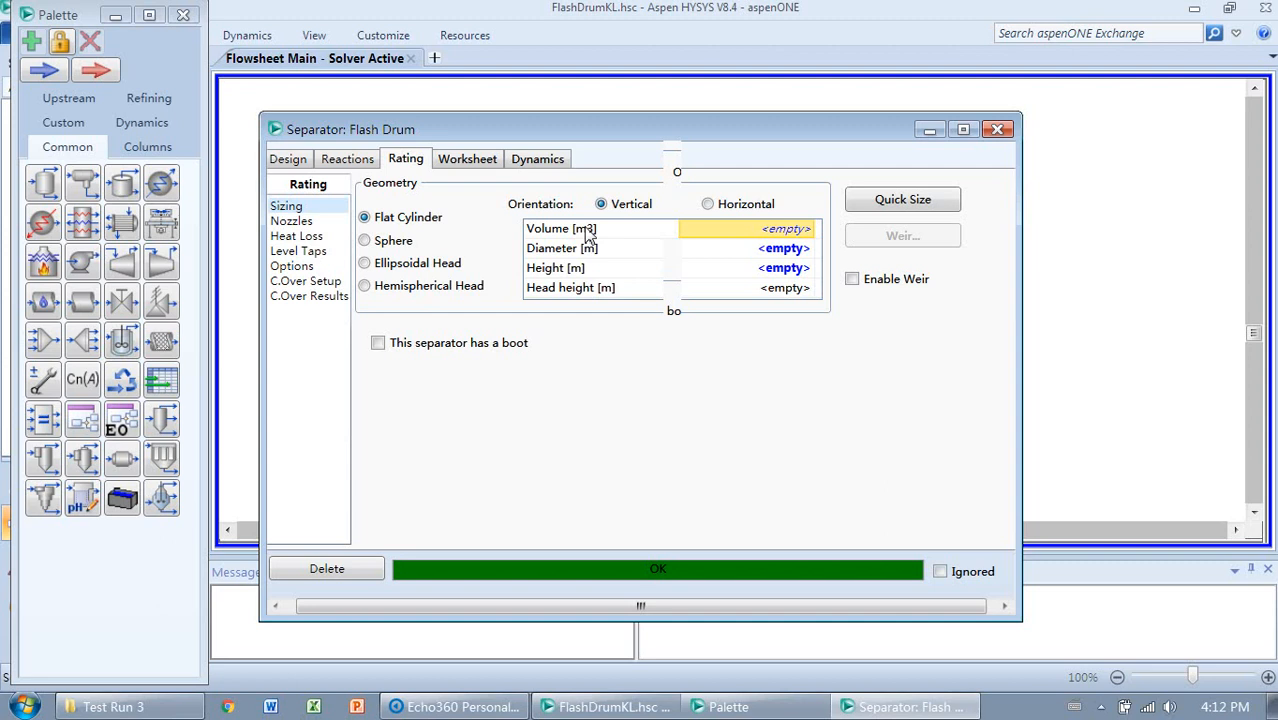
- Enter a vessel diameter of 1.5 m in the Flash Drum's sizing geometry
click(785, 249)
text(1)
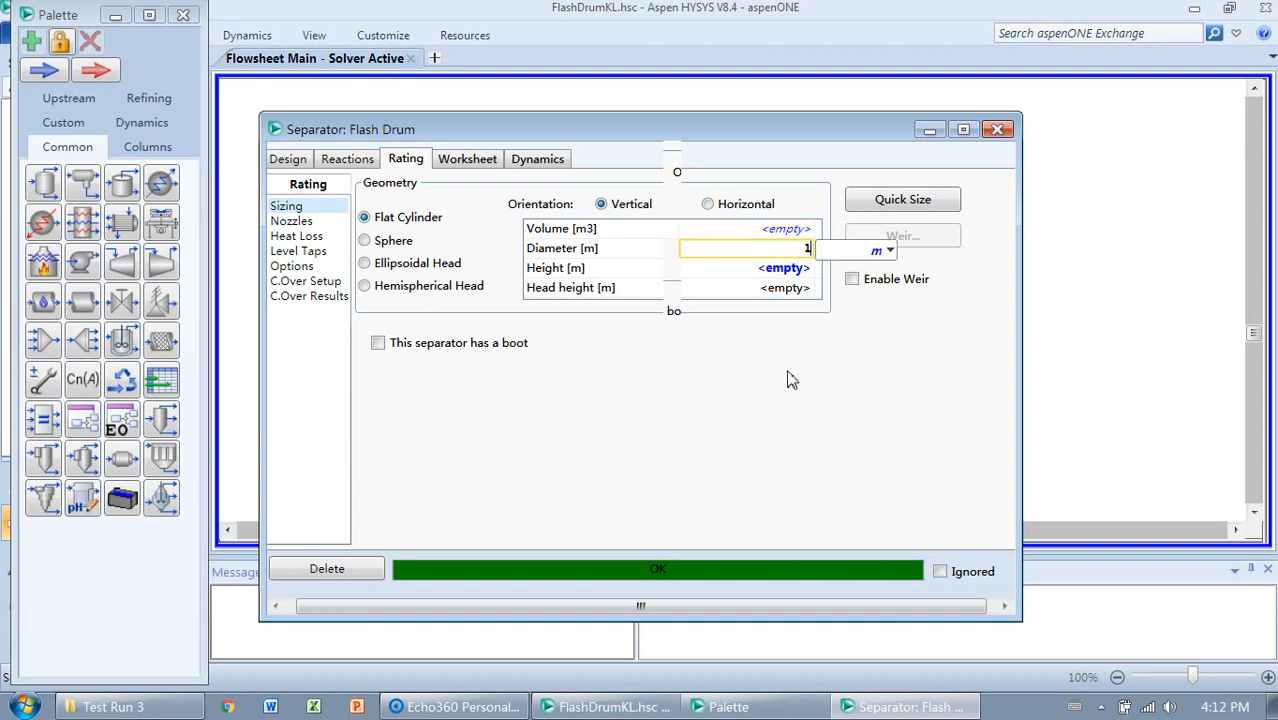
text(.5)
key(Return)
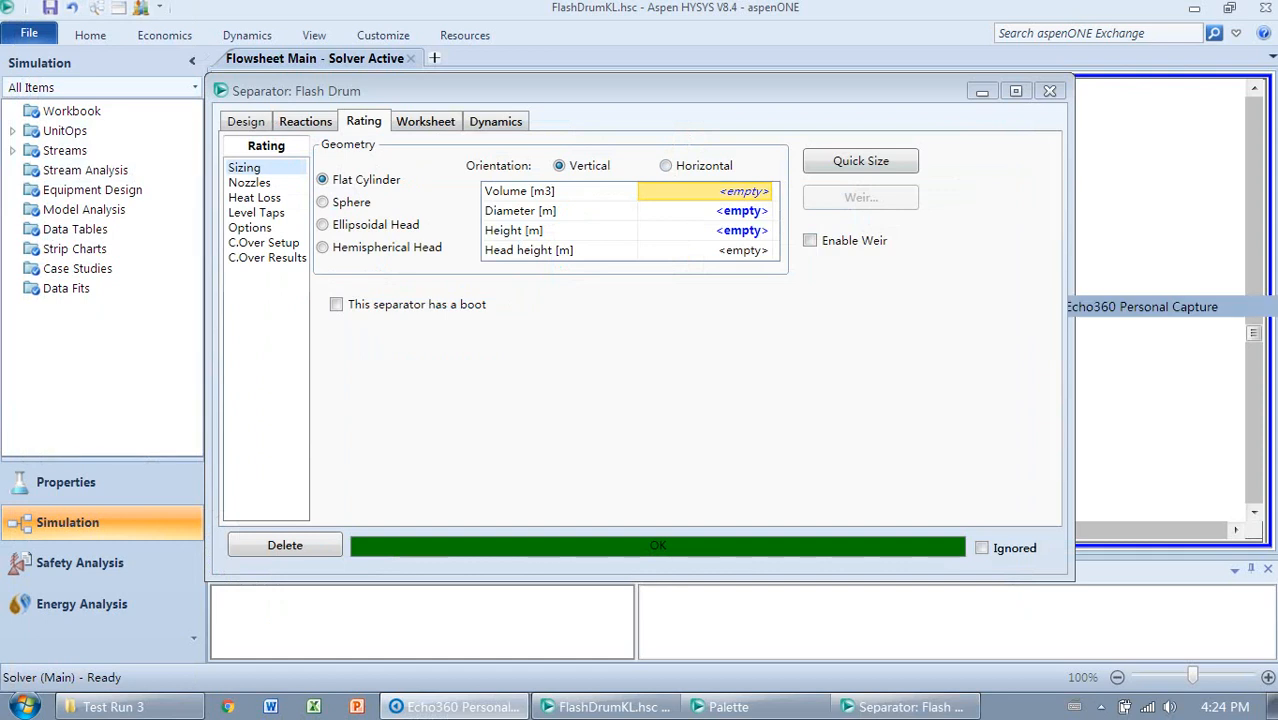
click(455, 707)
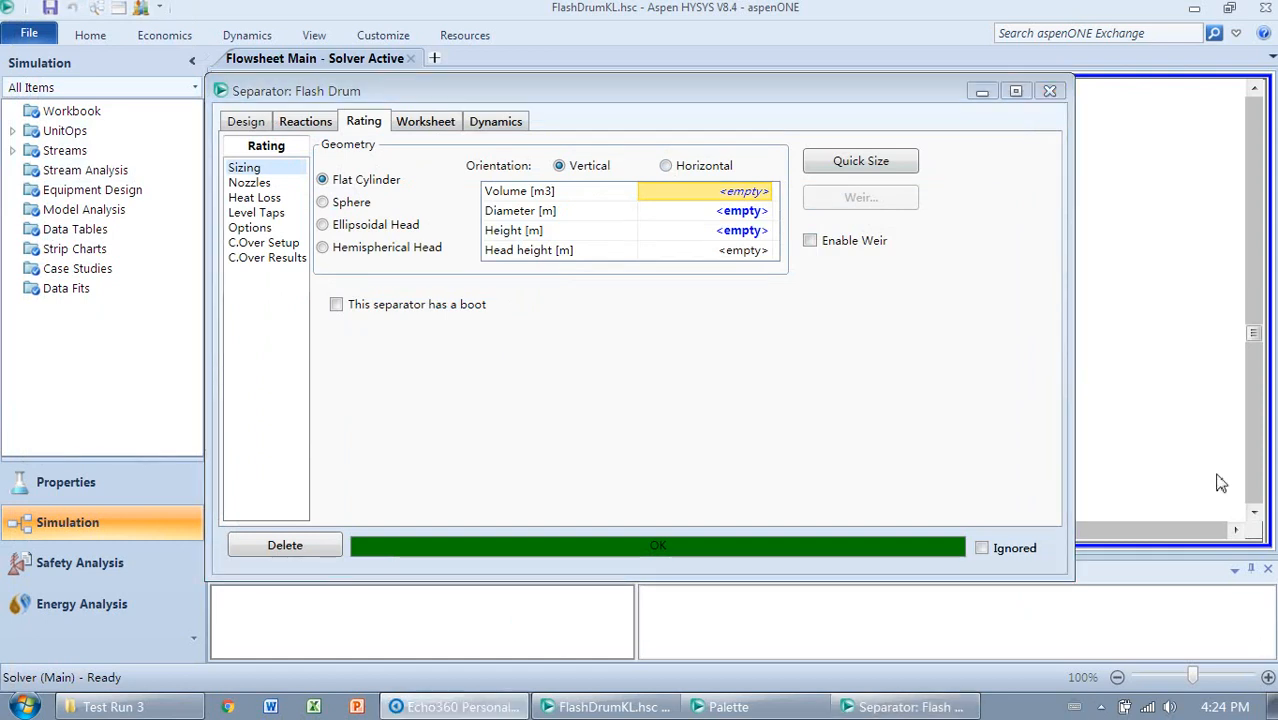
- Set the Flash Drum's diameter to 1.5 m and its height to 2.5 m in the sizing geometry
click(736, 211)
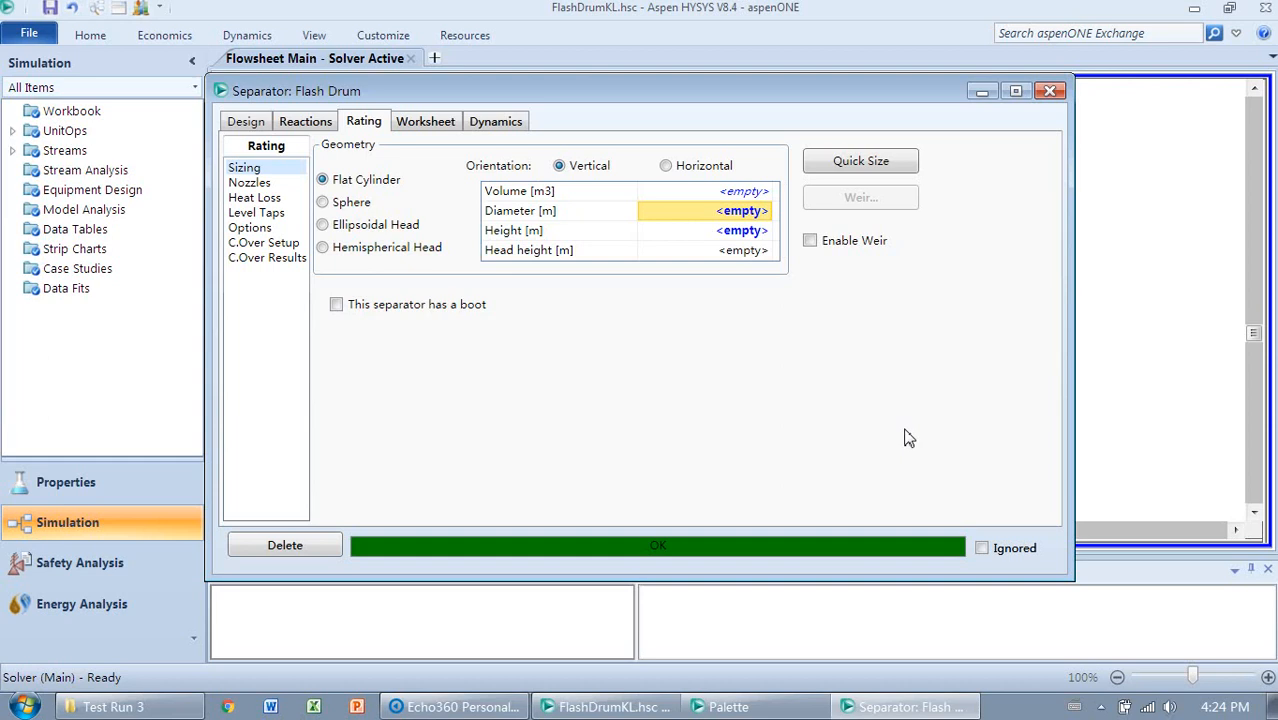
text(1.5)
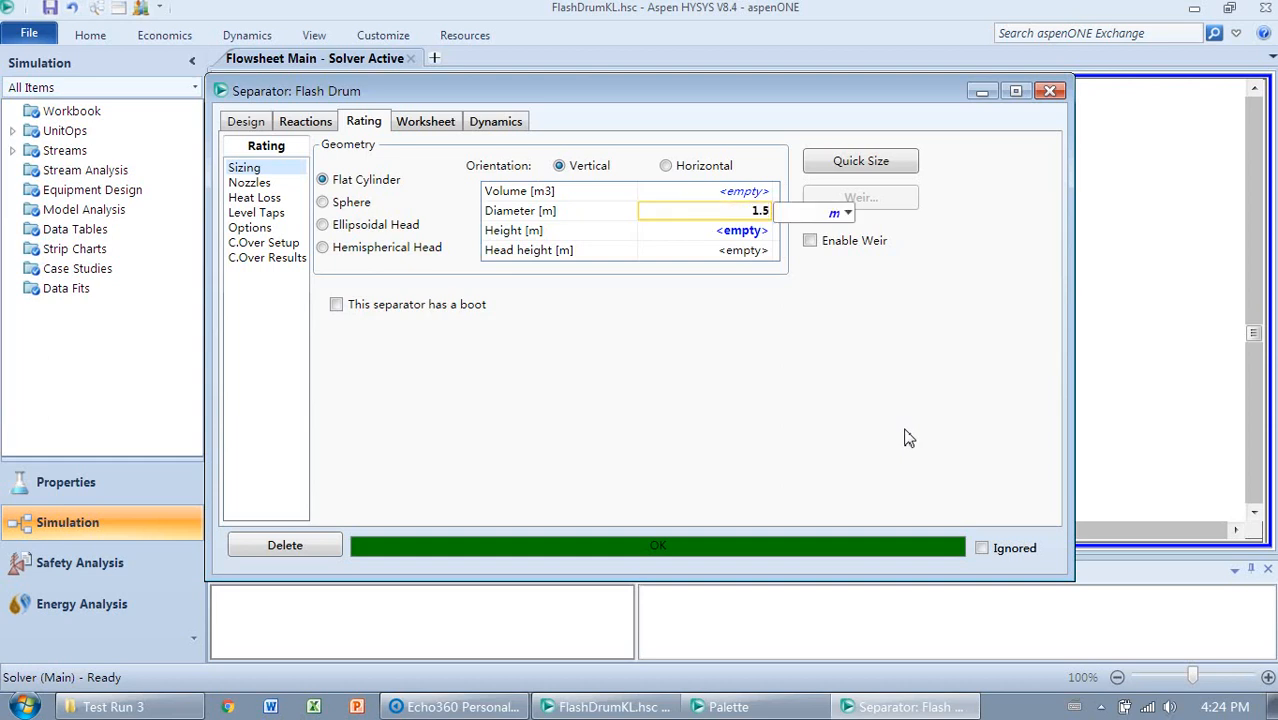
key(Return)
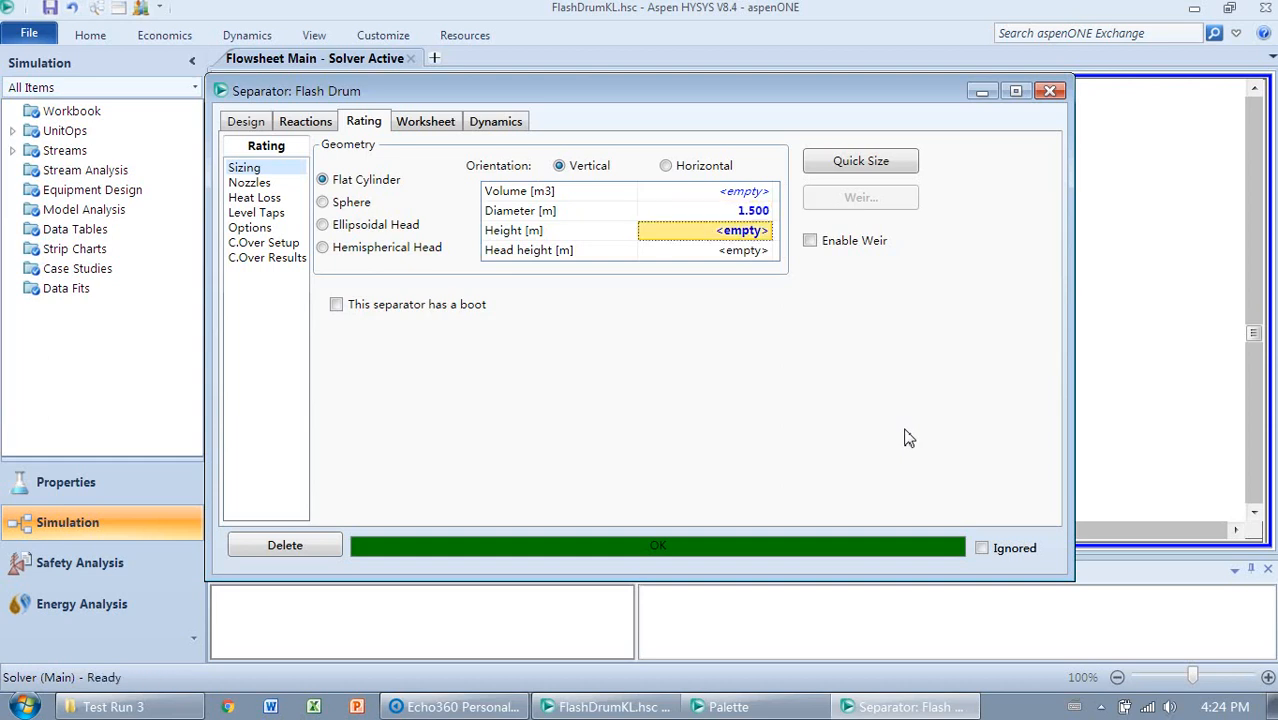
text(2.5)
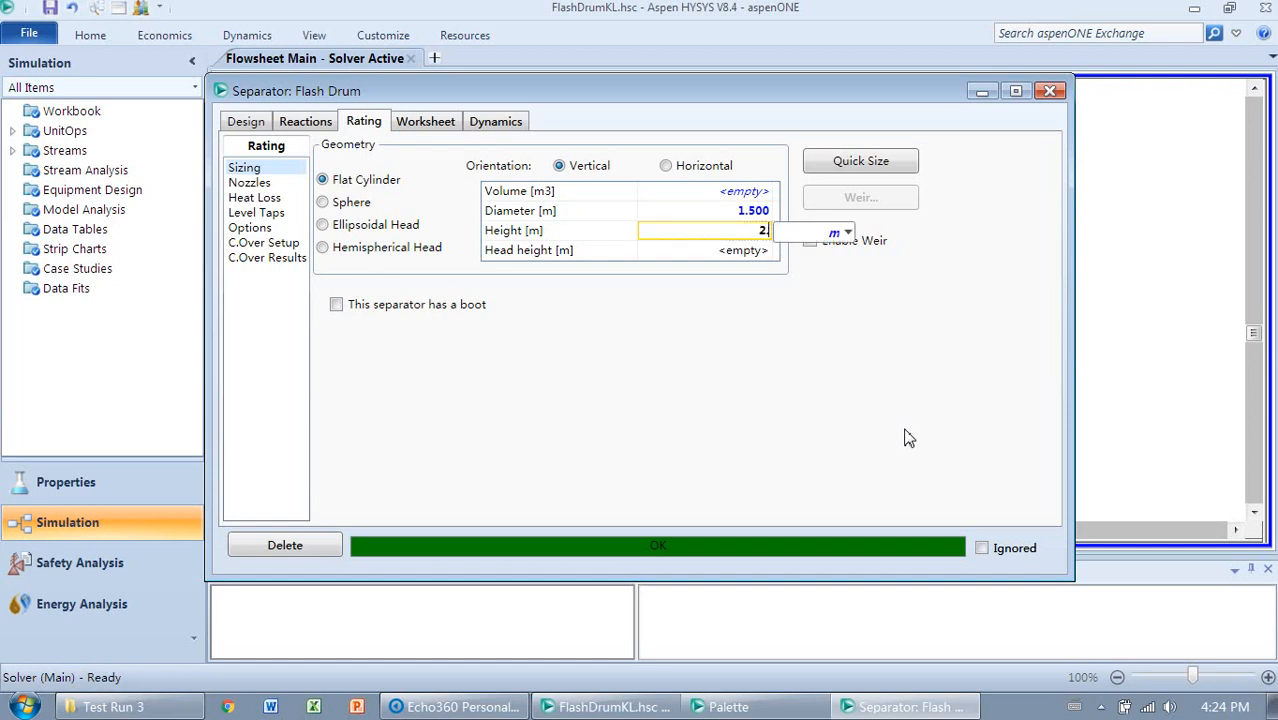
key(Return)
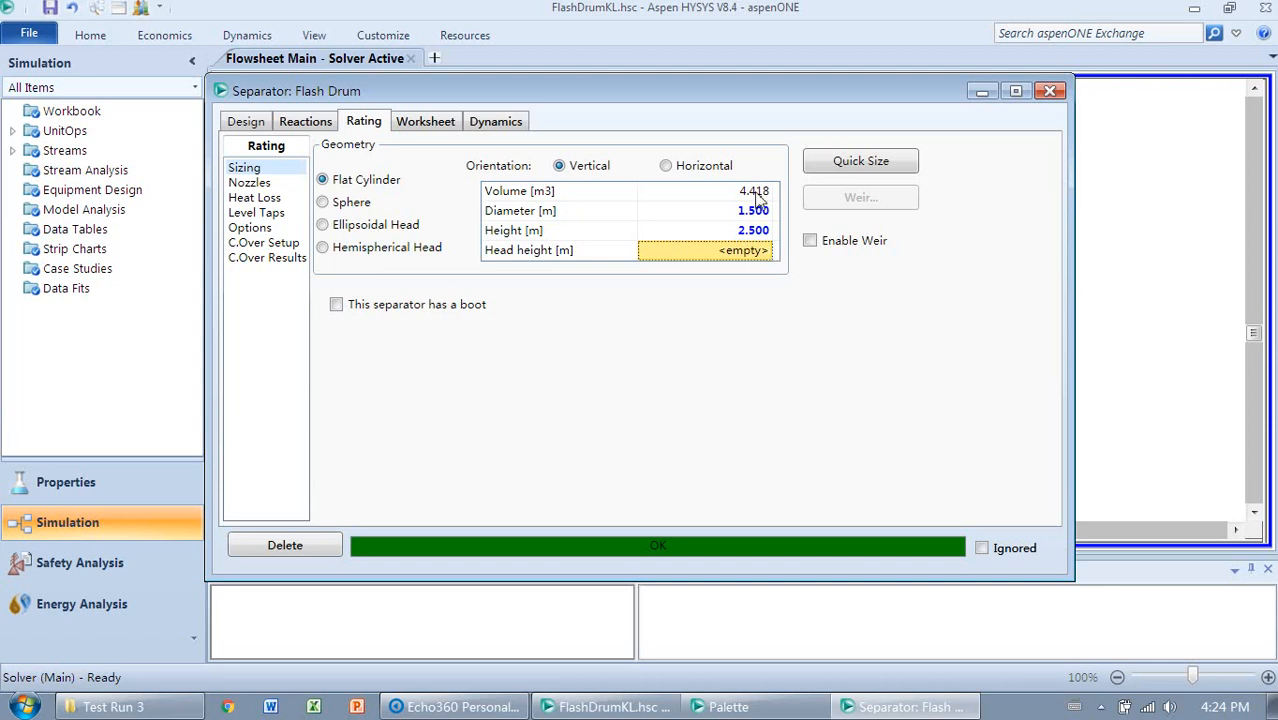
- Set the Flash Drum's liquid volume percent to 42 % in its dynamics specifications and close the separator's properties
click(513, 130)
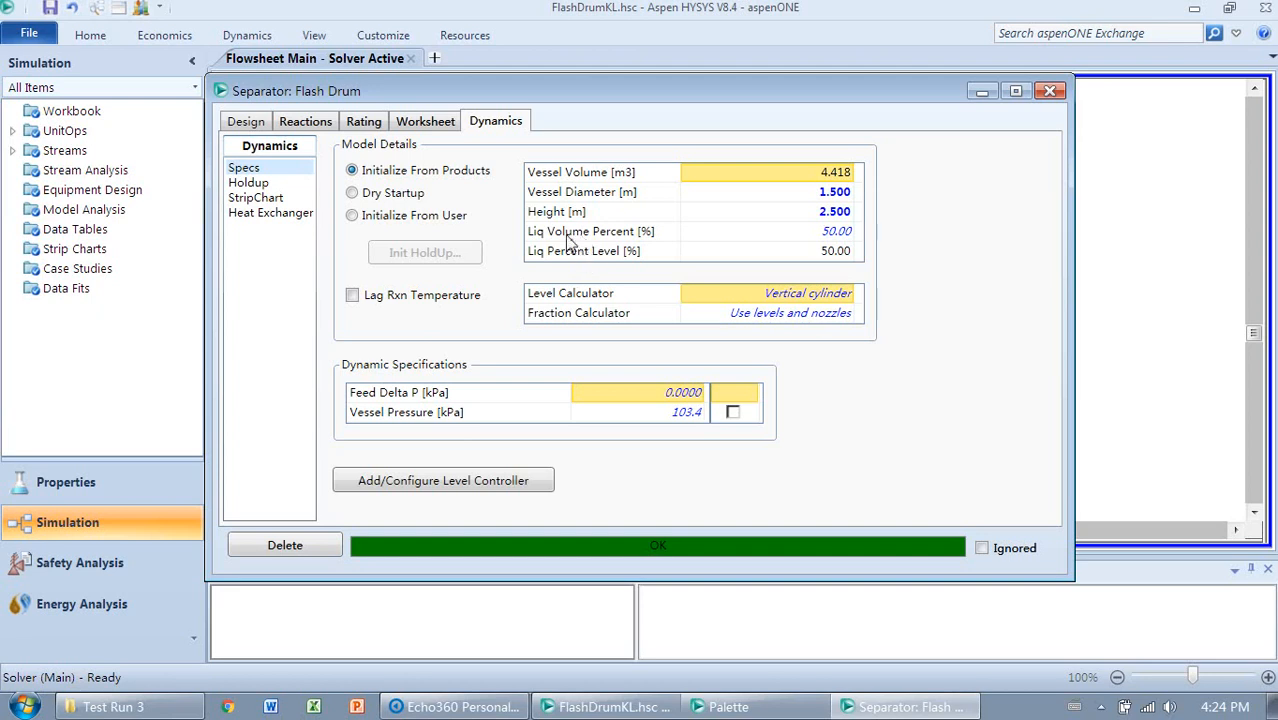
click(842, 236)
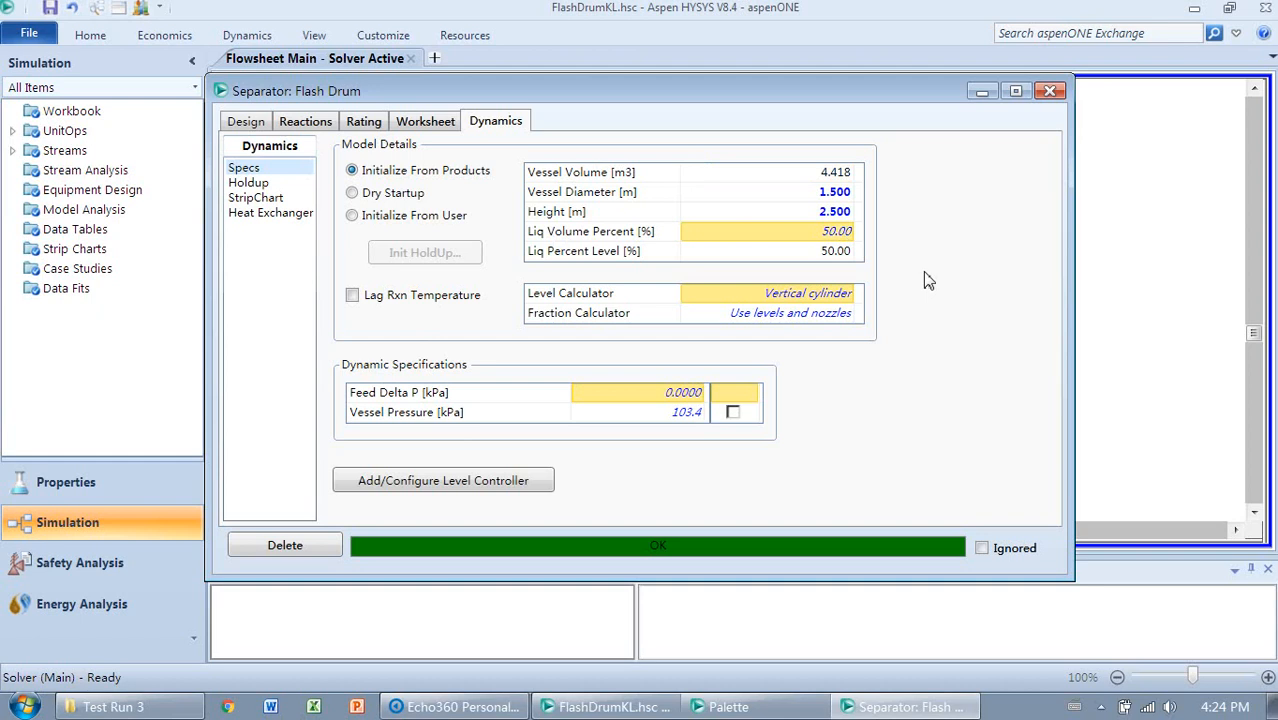
text(42)
key(Return)
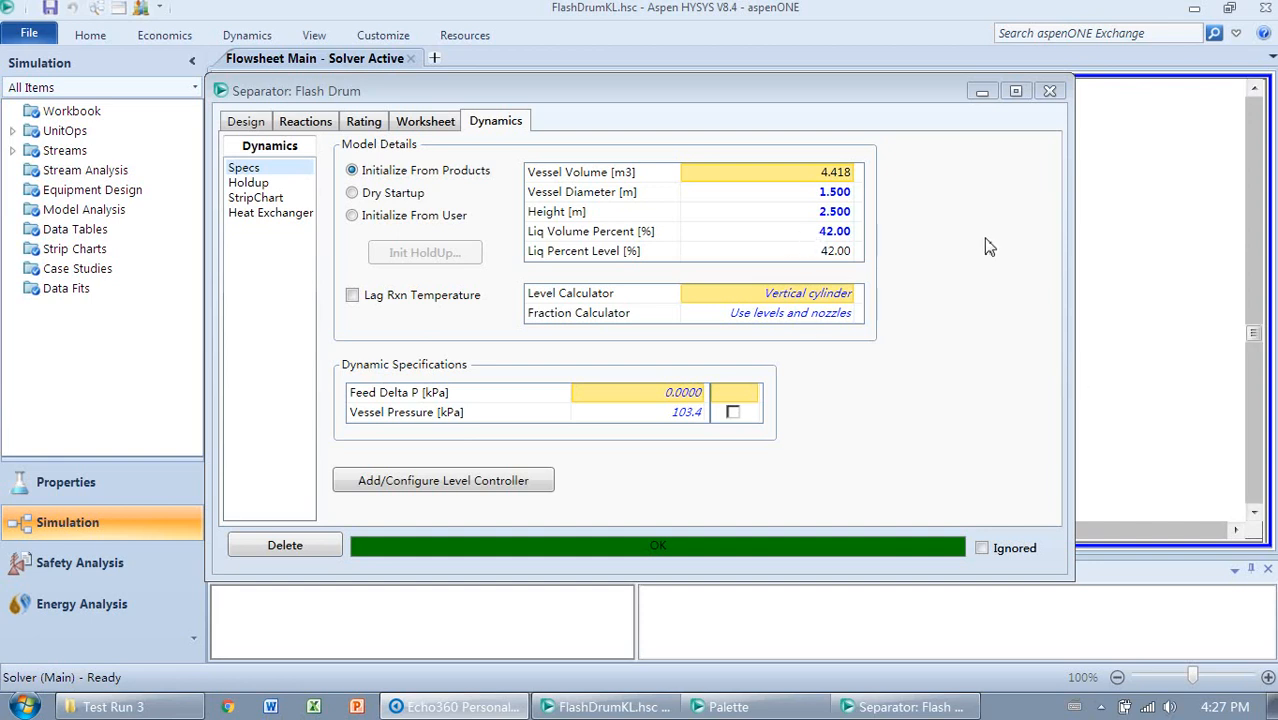
click(1047, 93)
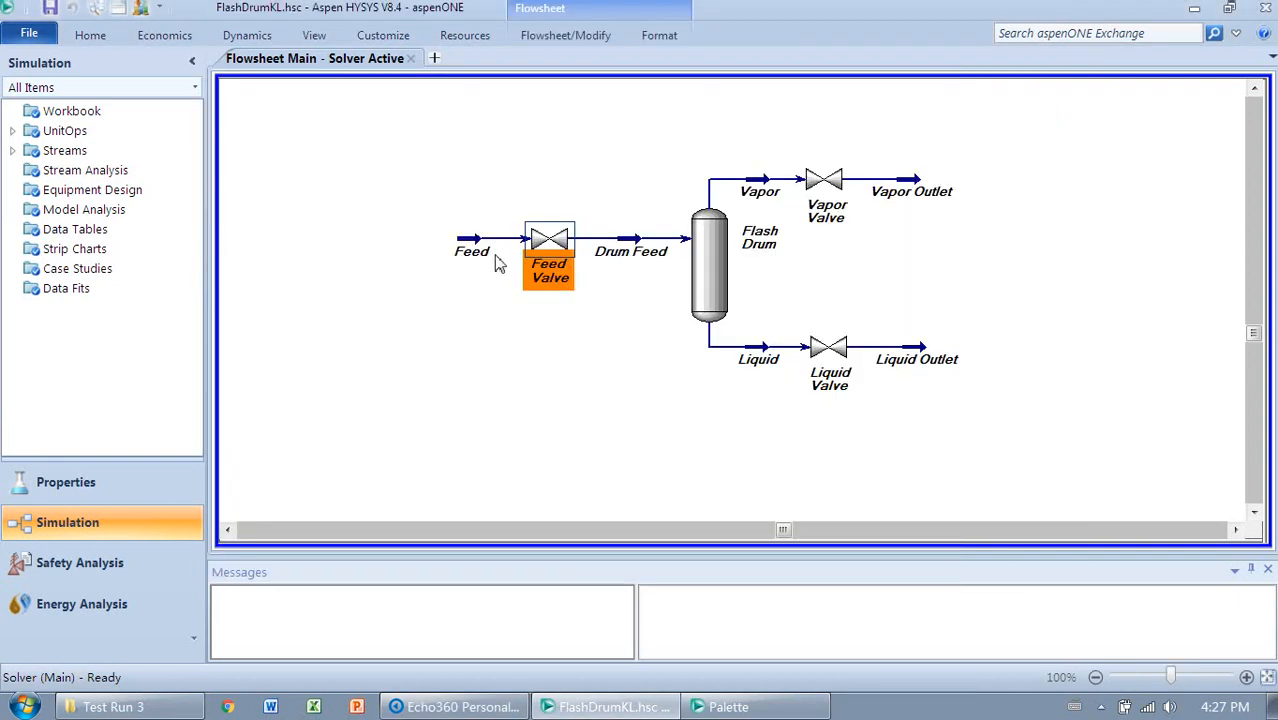
- Size the Feed Valve with the linear operating characteristic and the Cv sizing method
double_click(550, 243)
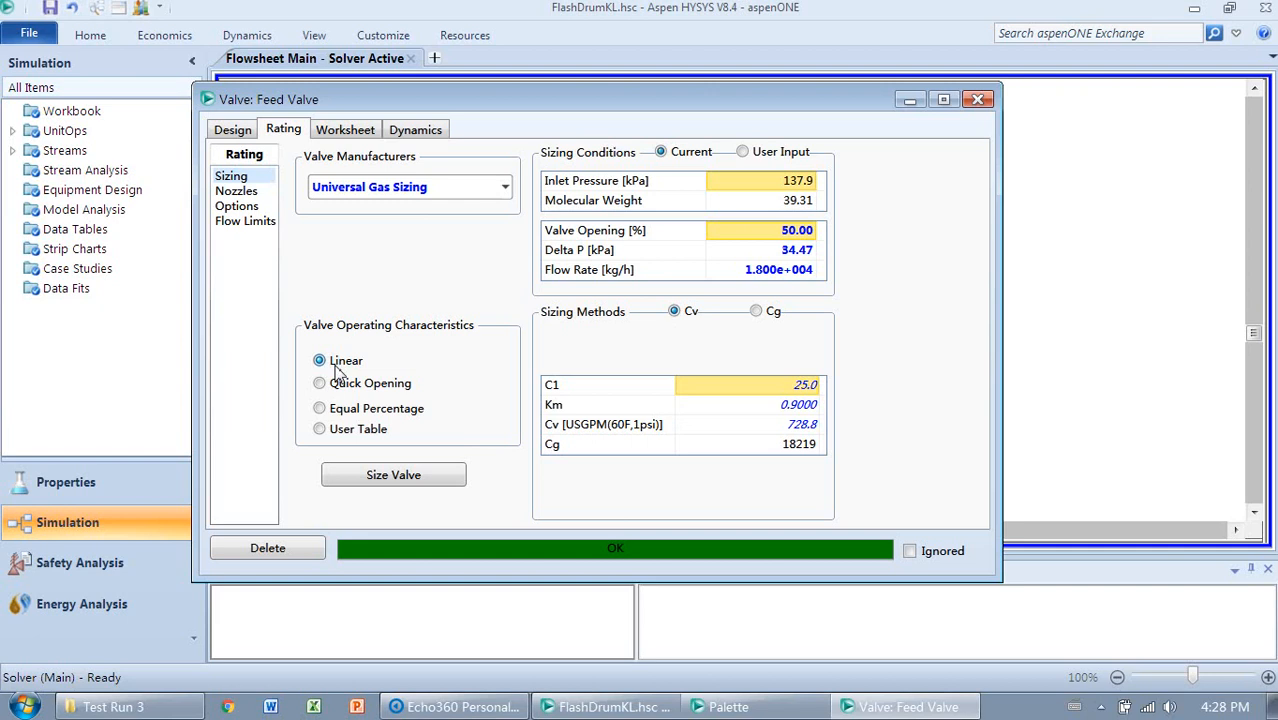
click(373, 483)
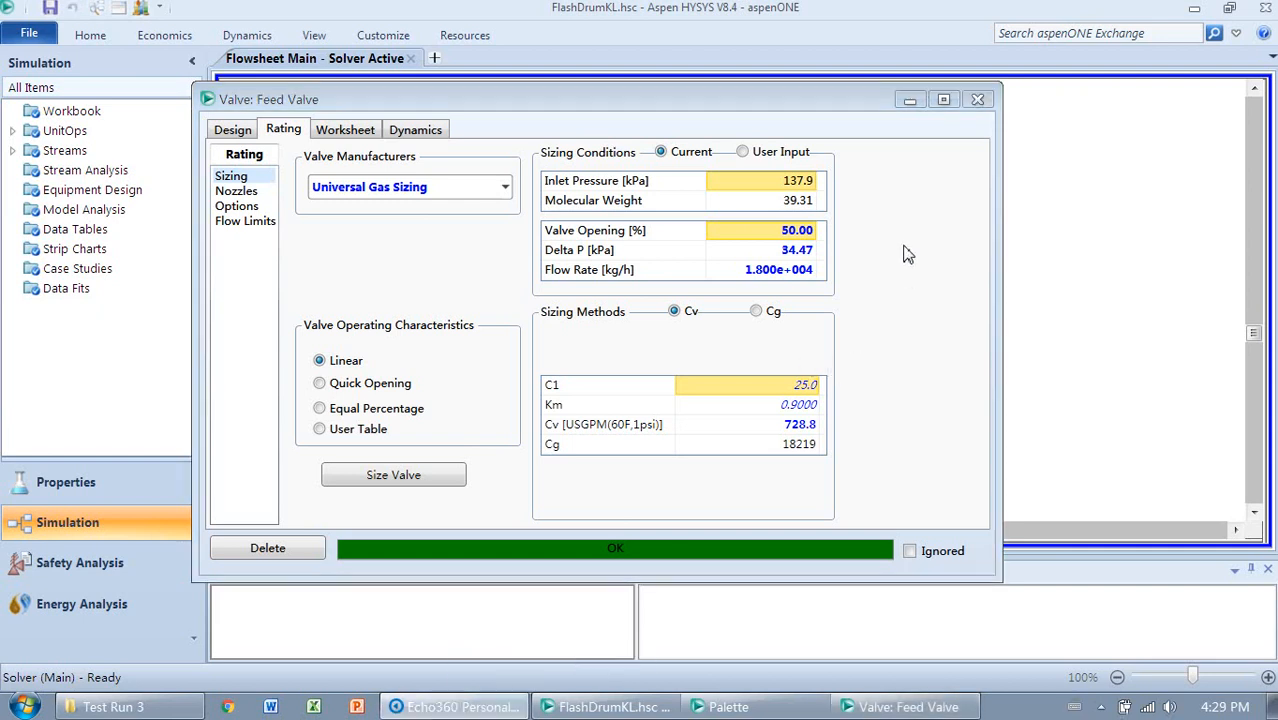
click(979, 100)
- Switch the Vapor Valve's sizing method to Cv and size the valve with the linear operating characteristic
double_click(824, 190)
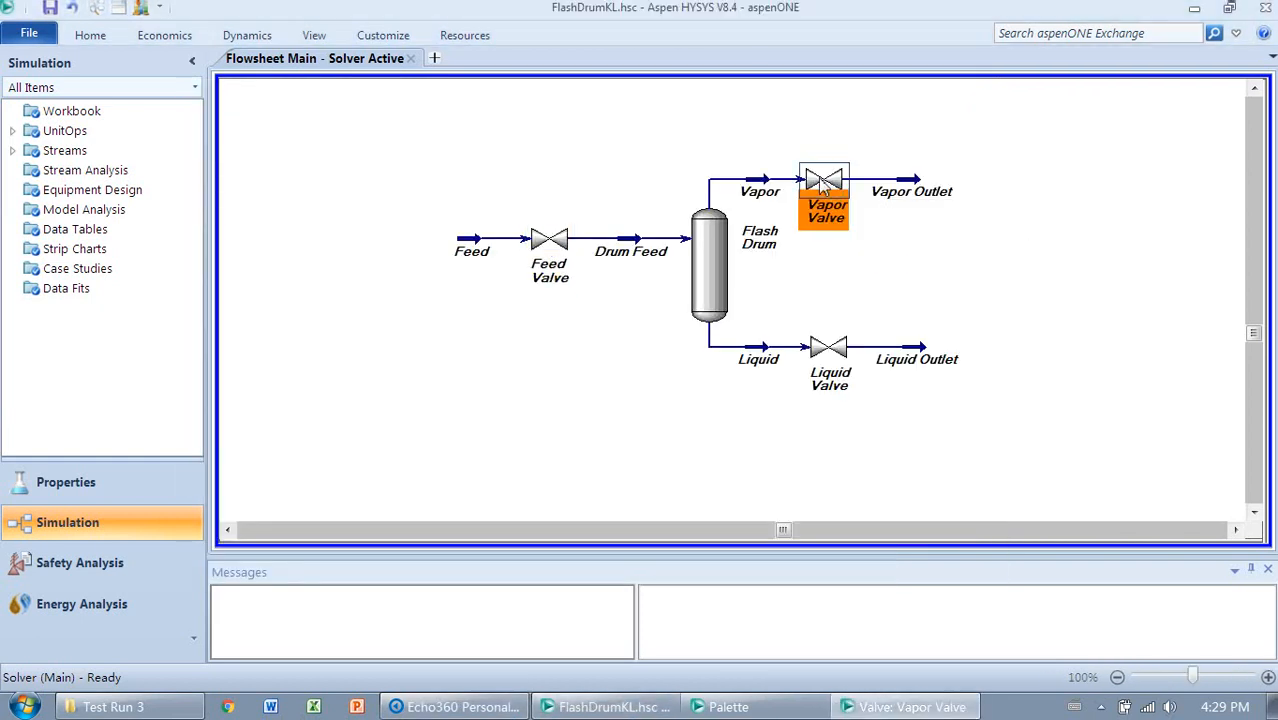
drag(776, 217, 437, 148)
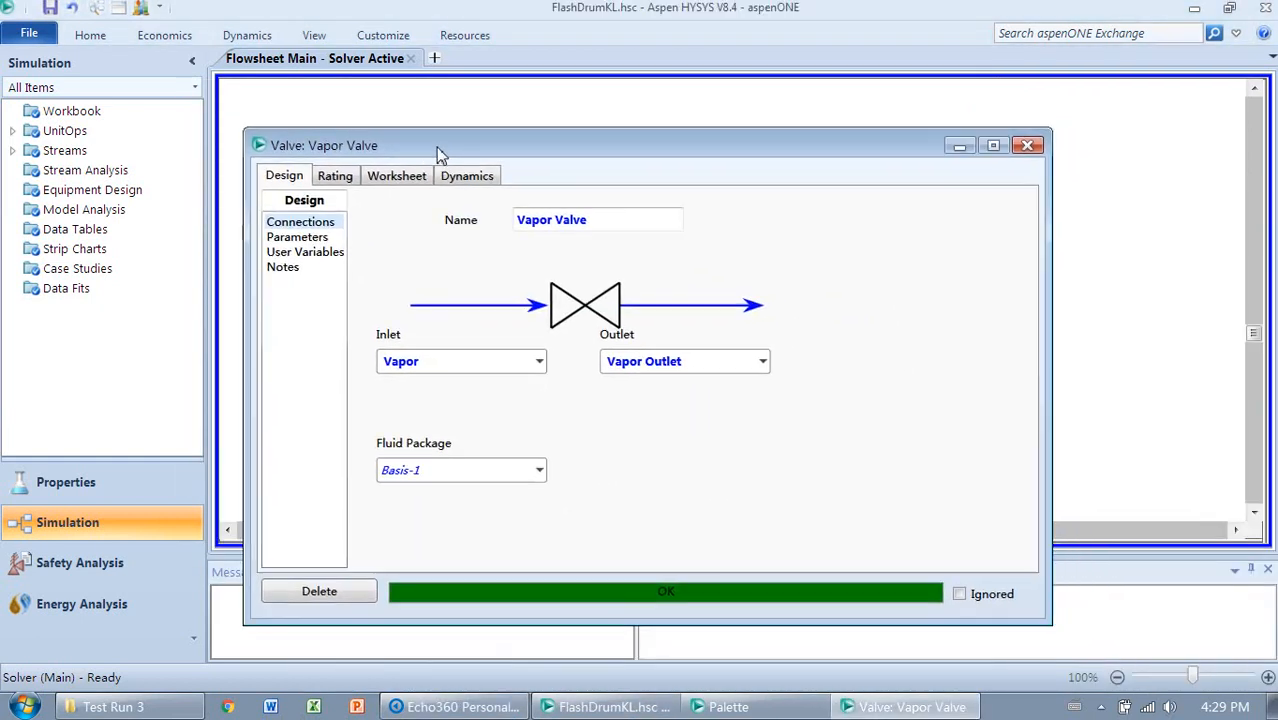
click(336, 176)
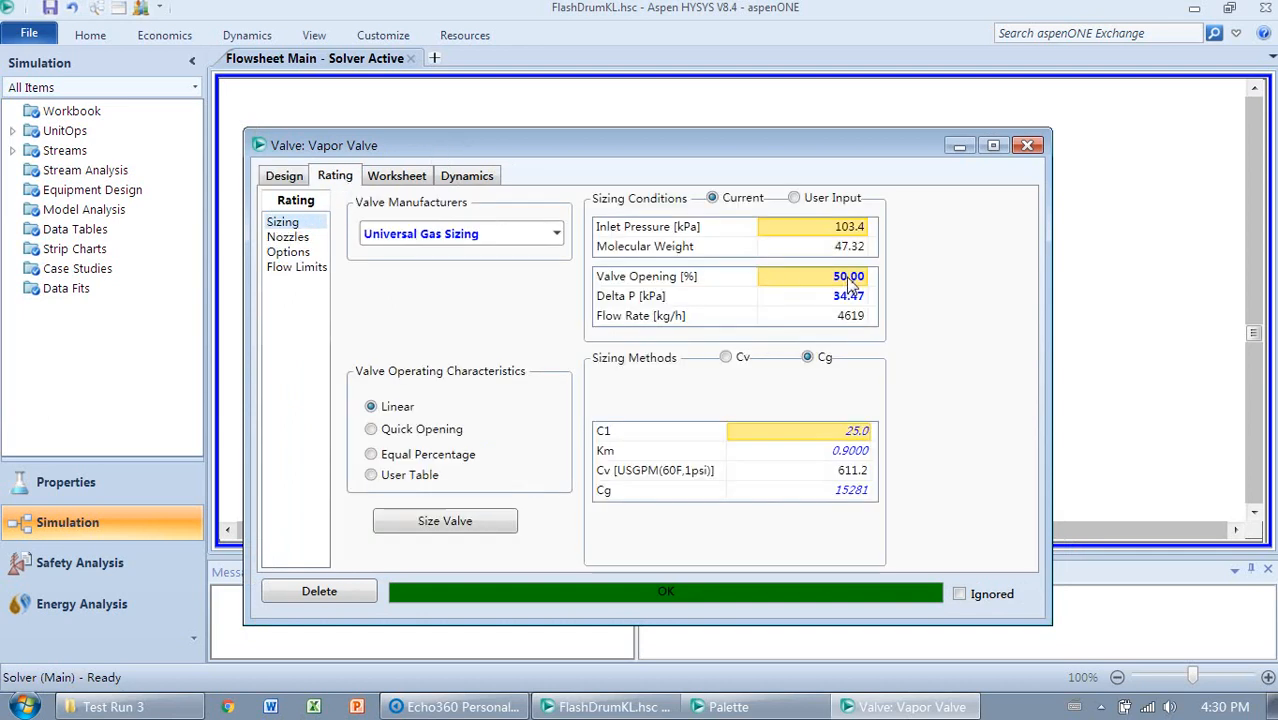
click(726, 358)
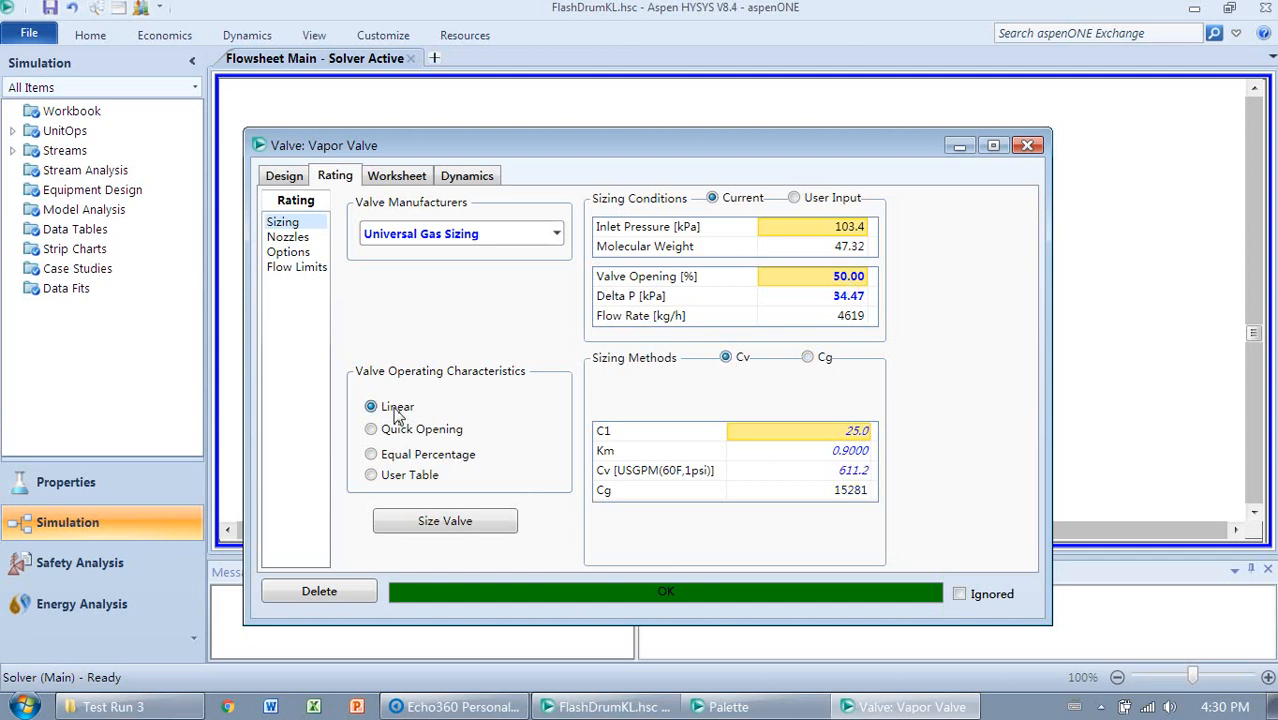
click(480, 534)
click(485, 530)
click(1027, 148)
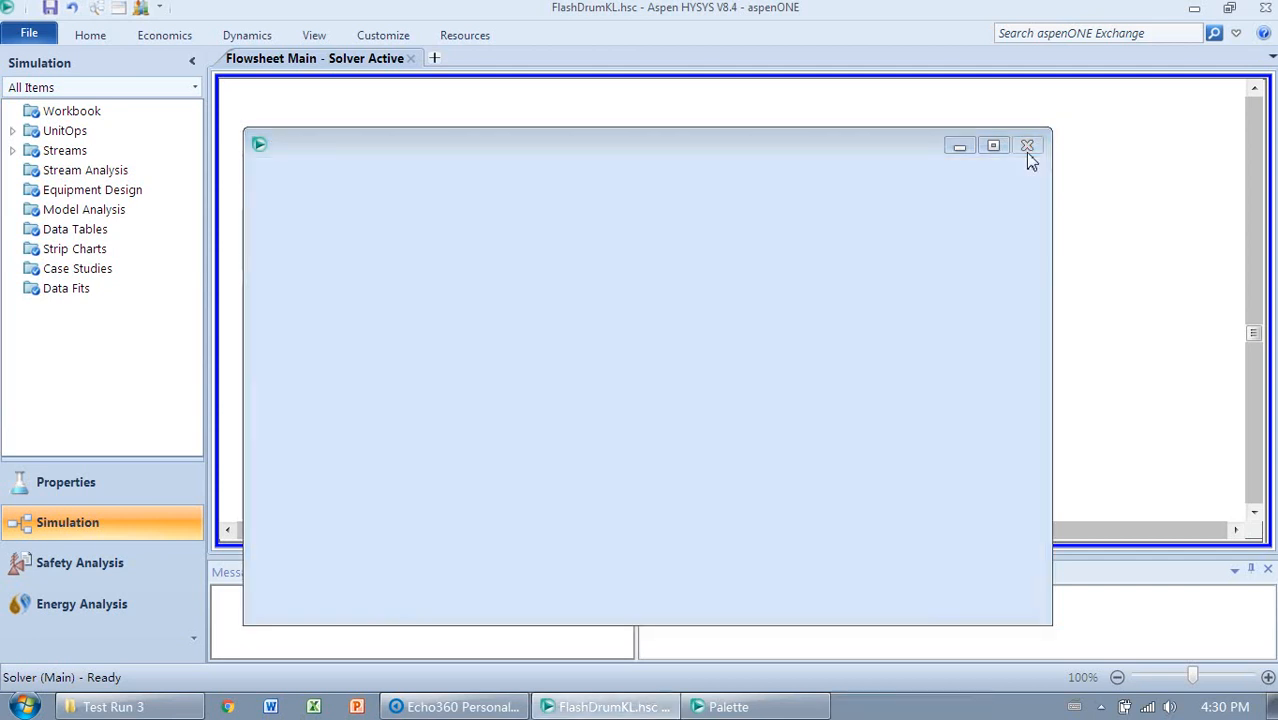
- Size the Liquid Valve in its rating data using the Cv method and the linear operating characteristic
double_click(826, 347)
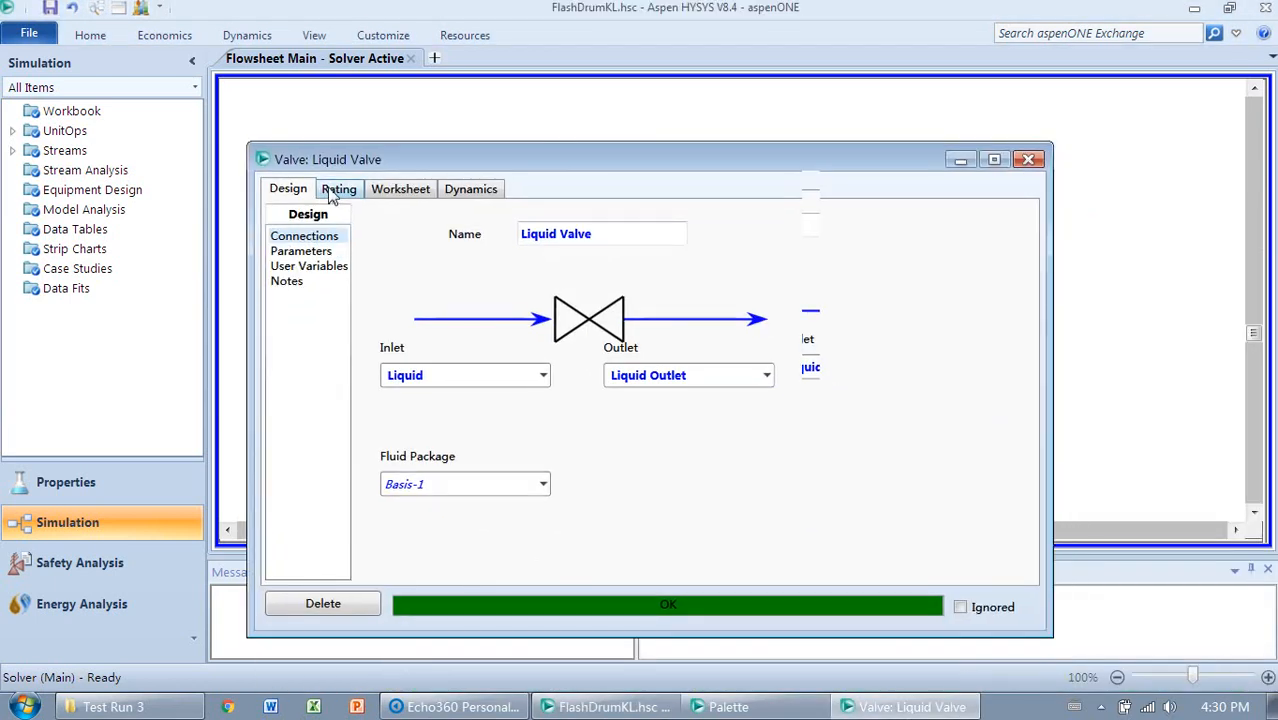
click(335, 191)
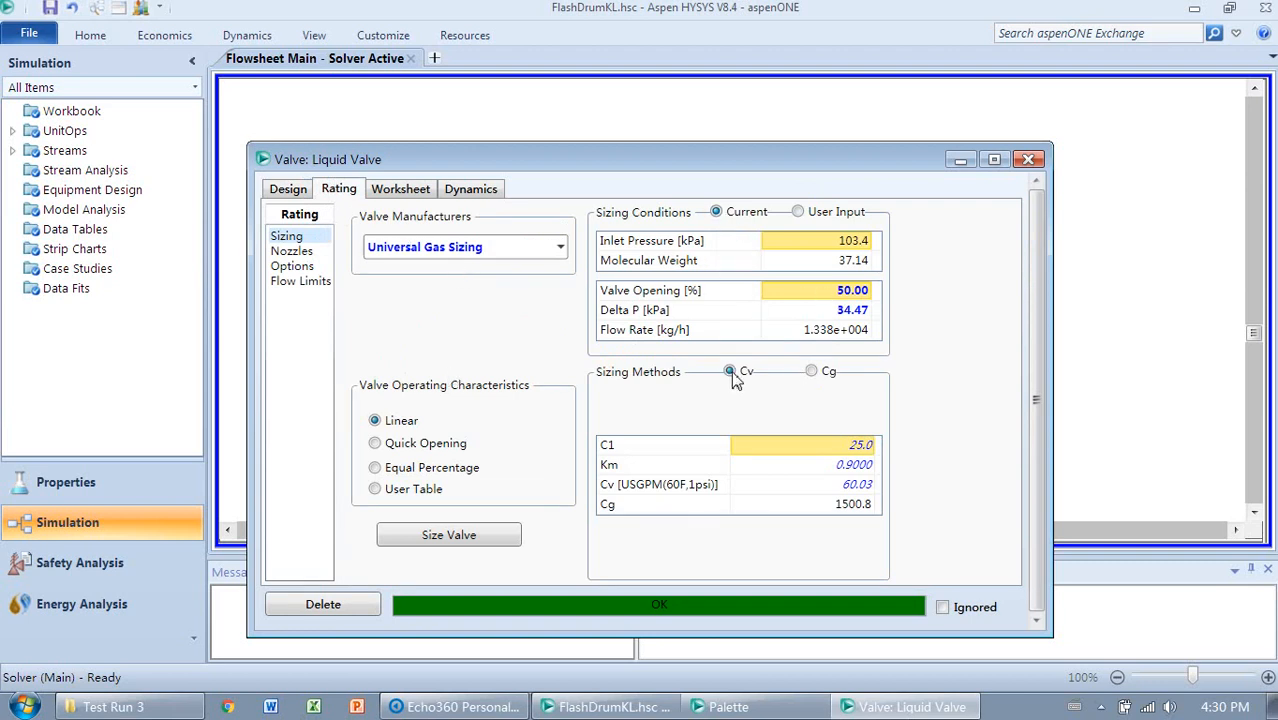
click(448, 534)
click(1028, 160)
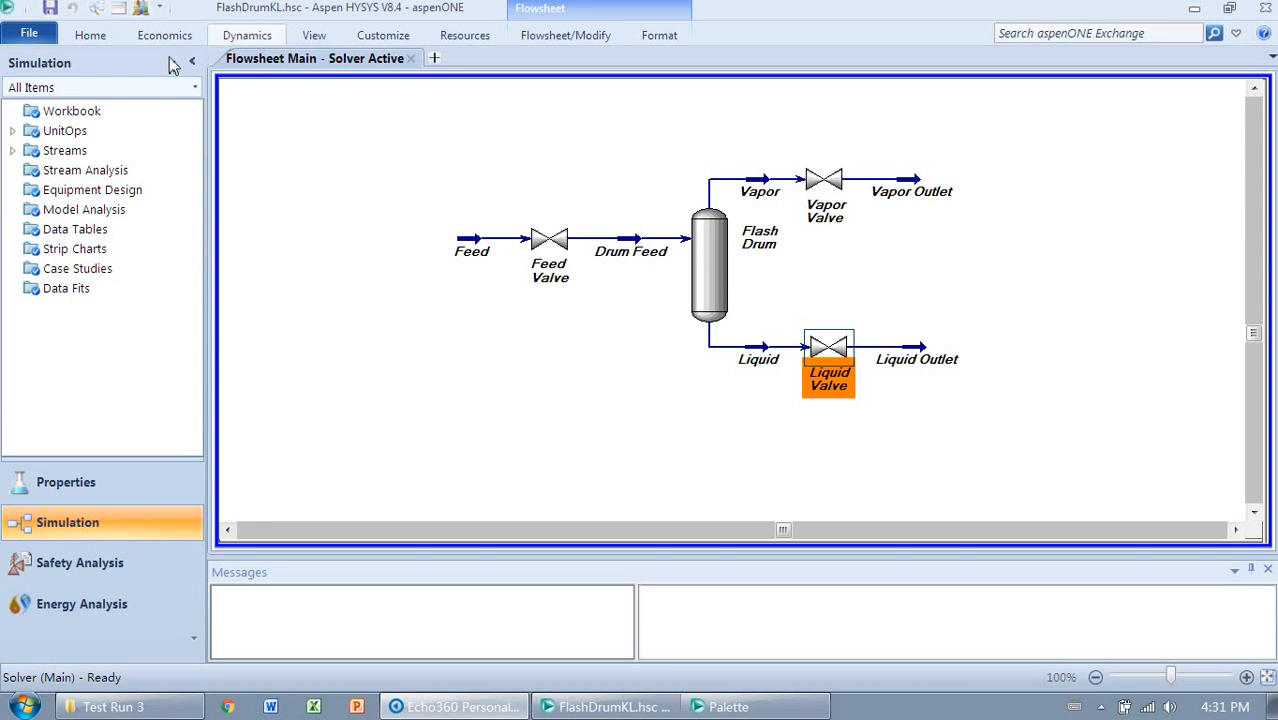
- Enable static head contributions in the Integrator's general options
key(ctrl+i)
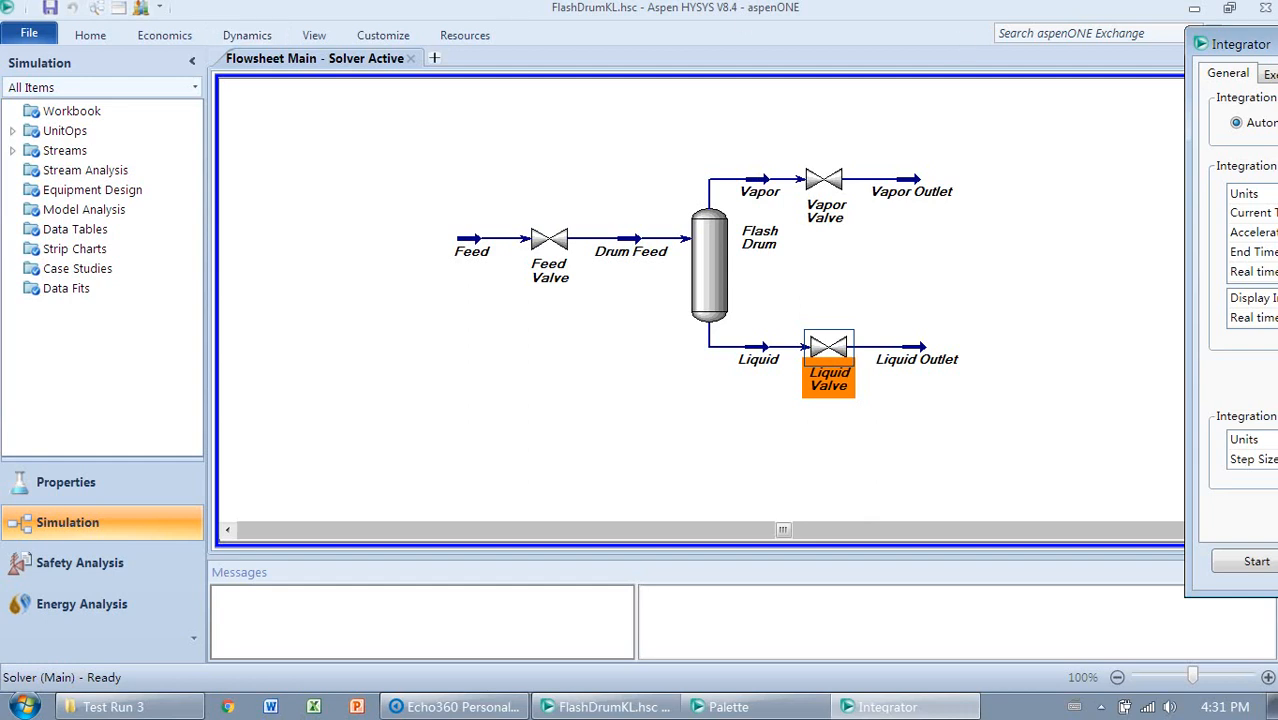
drag(1270, 44, 371, 82)
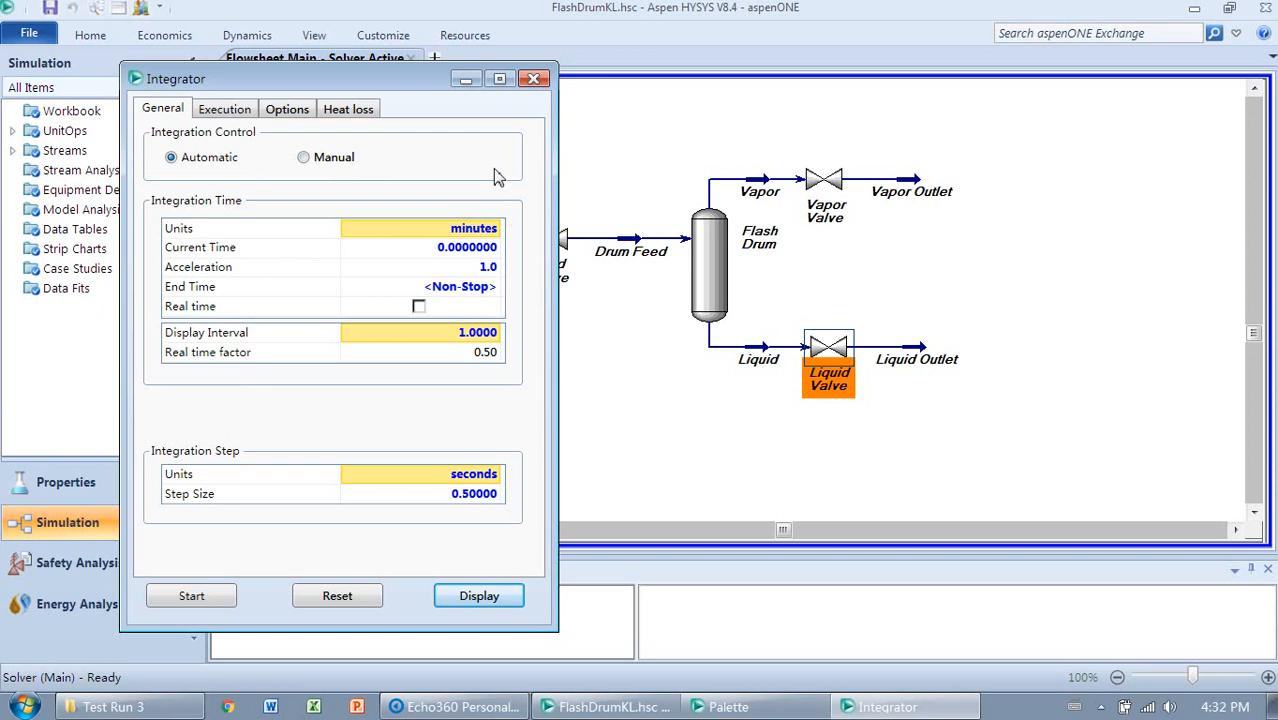
click(298, 116)
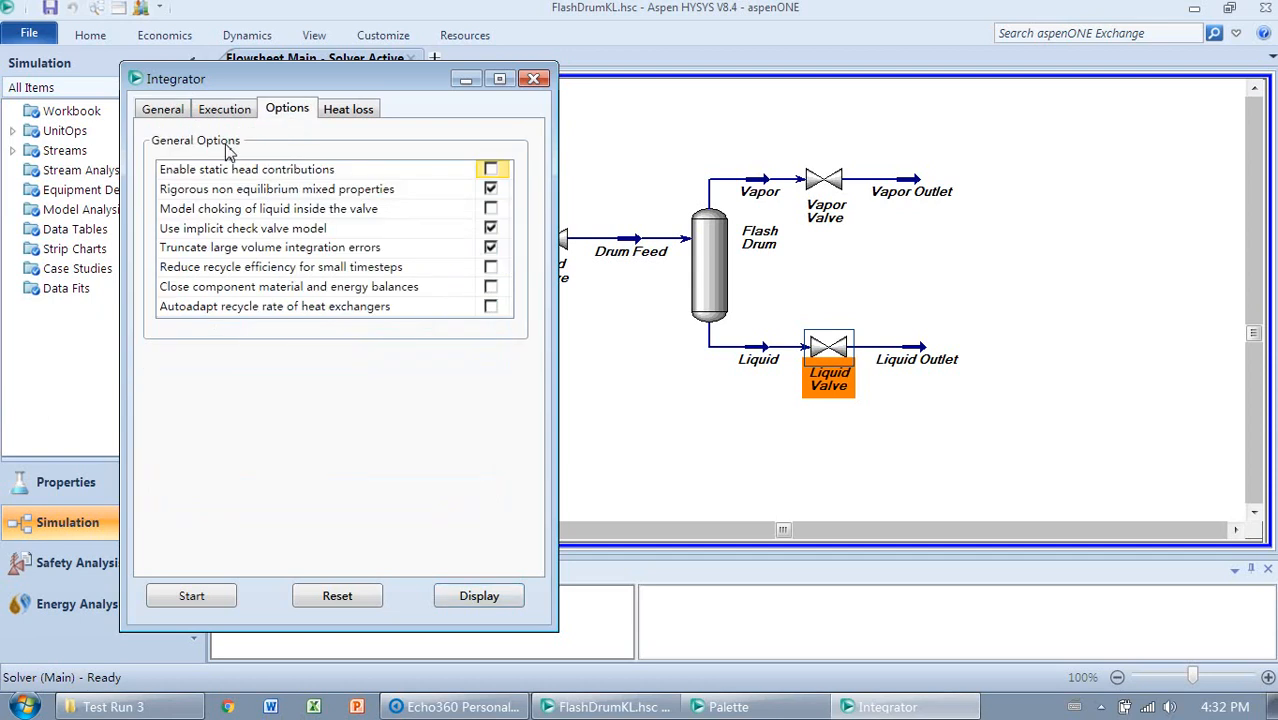
click(491, 170)
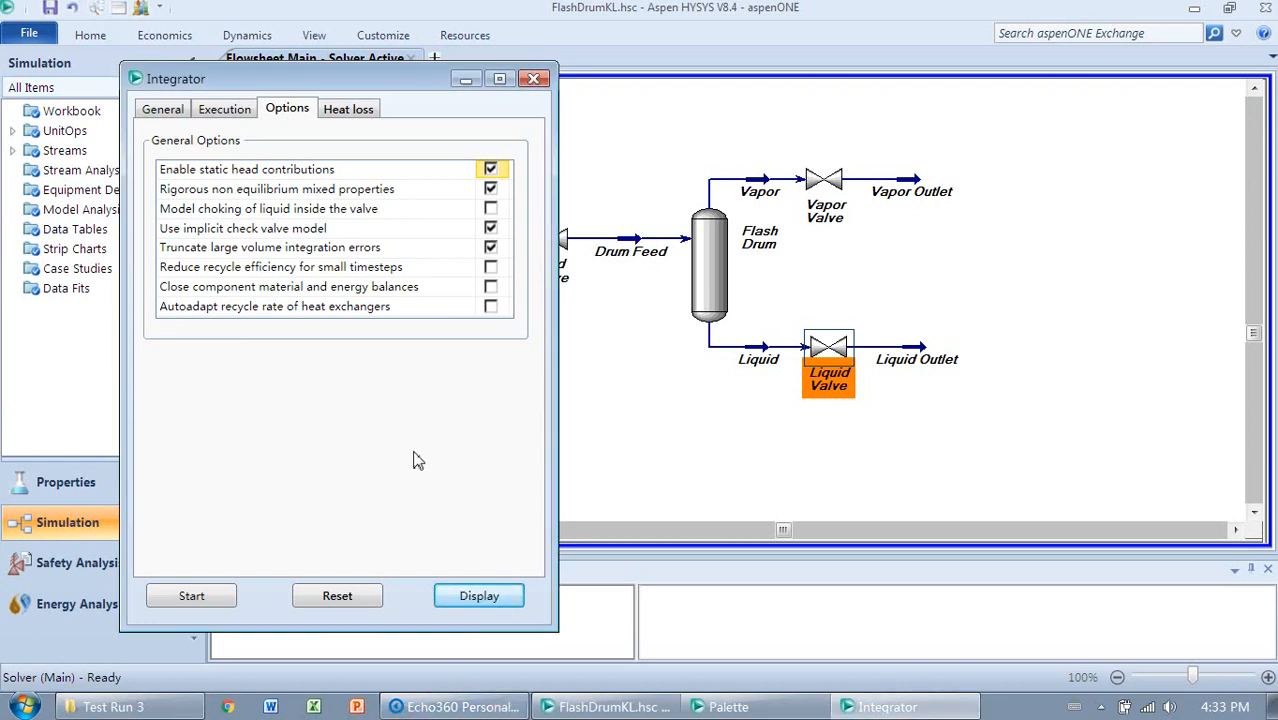
- Put the Integrator window away and set the Feed Valve's actuator mode to First Order in its dynamics data
click(466, 80)
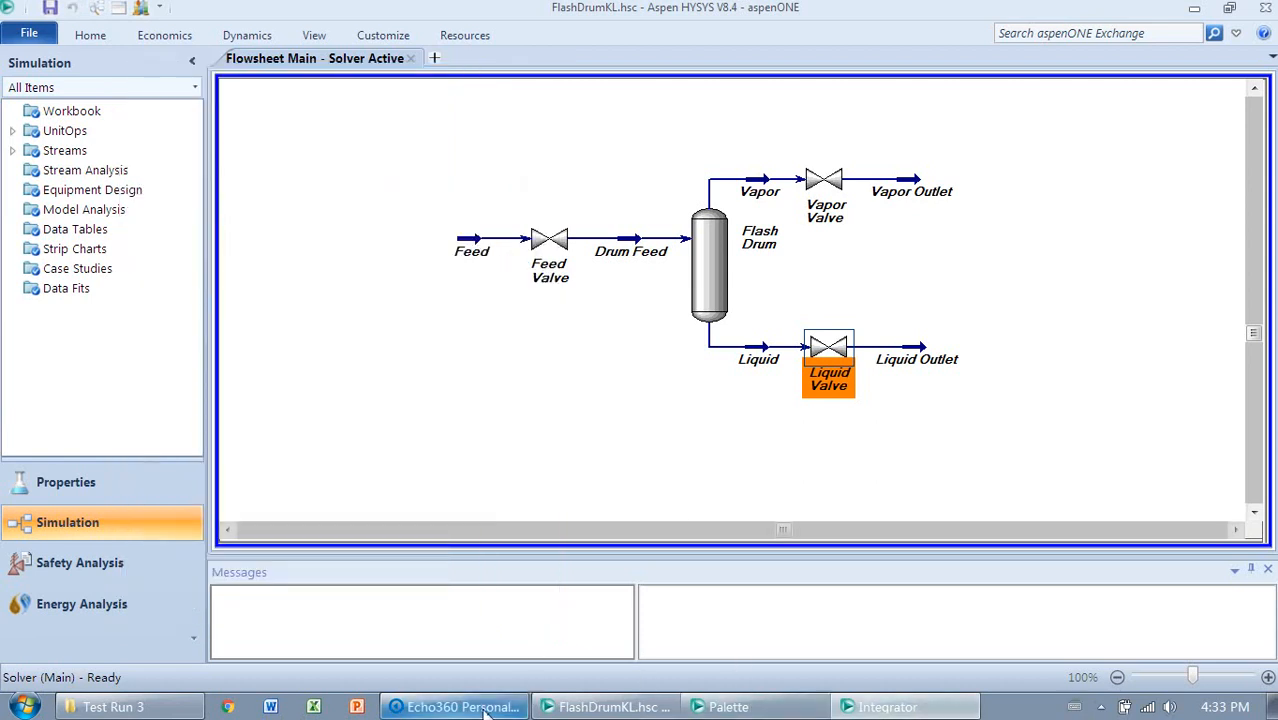
click(553, 242)
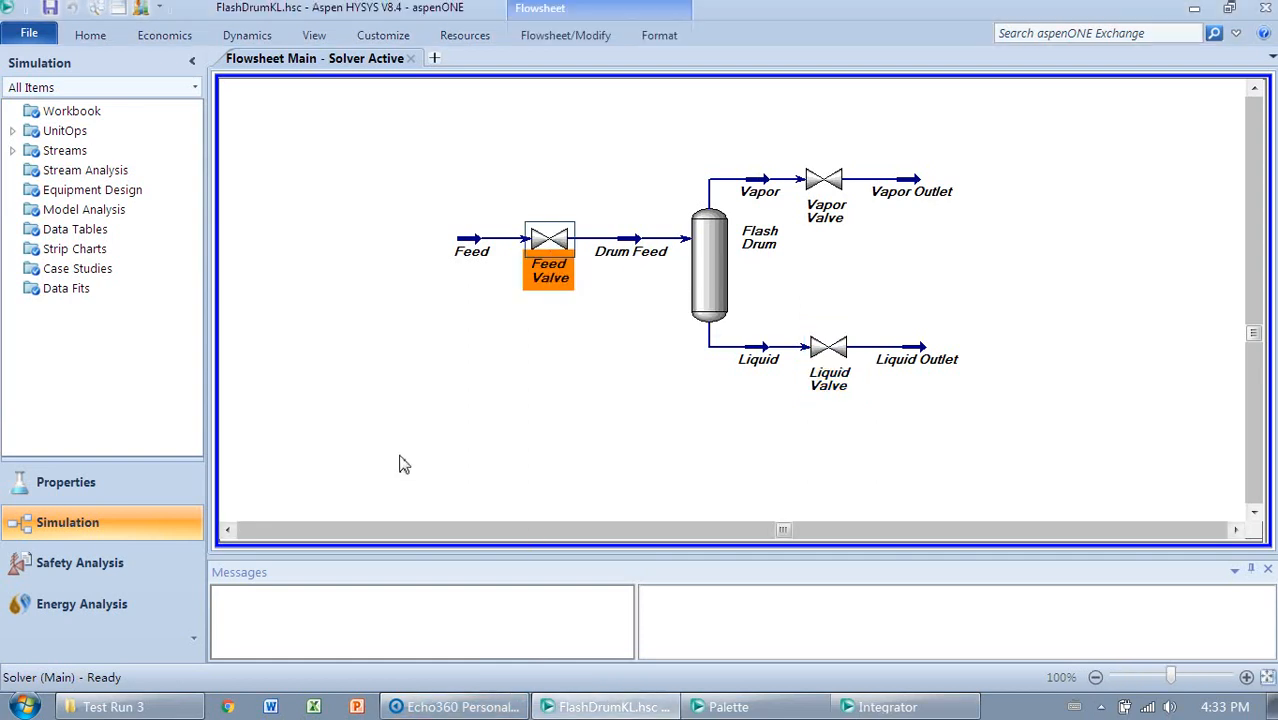
double_click(553, 242)
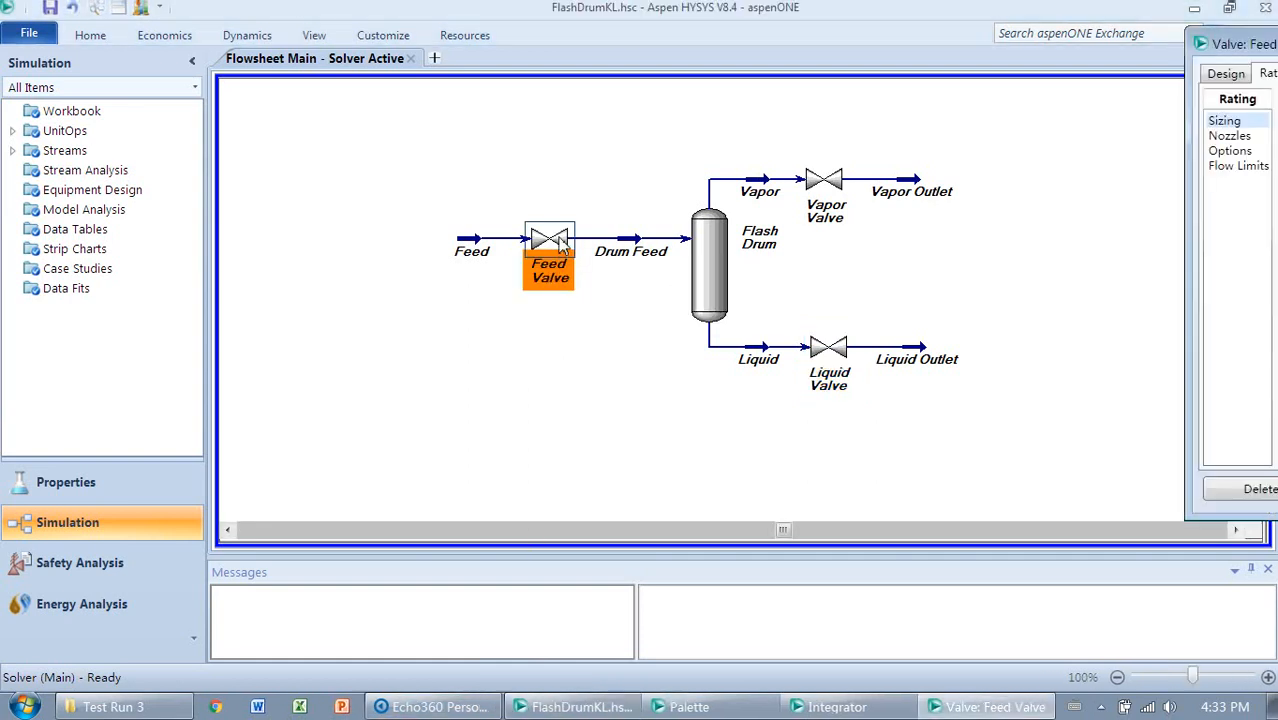
drag(1262, 47, 566, 117)
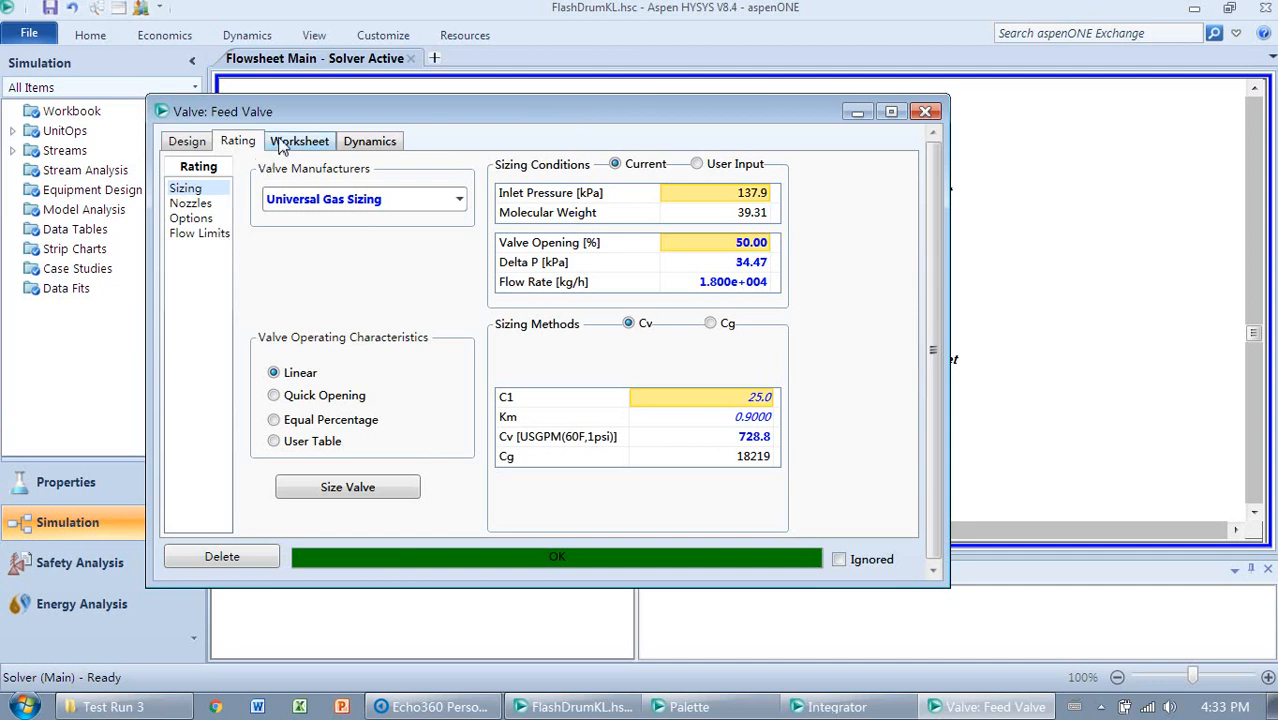
click(364, 145)
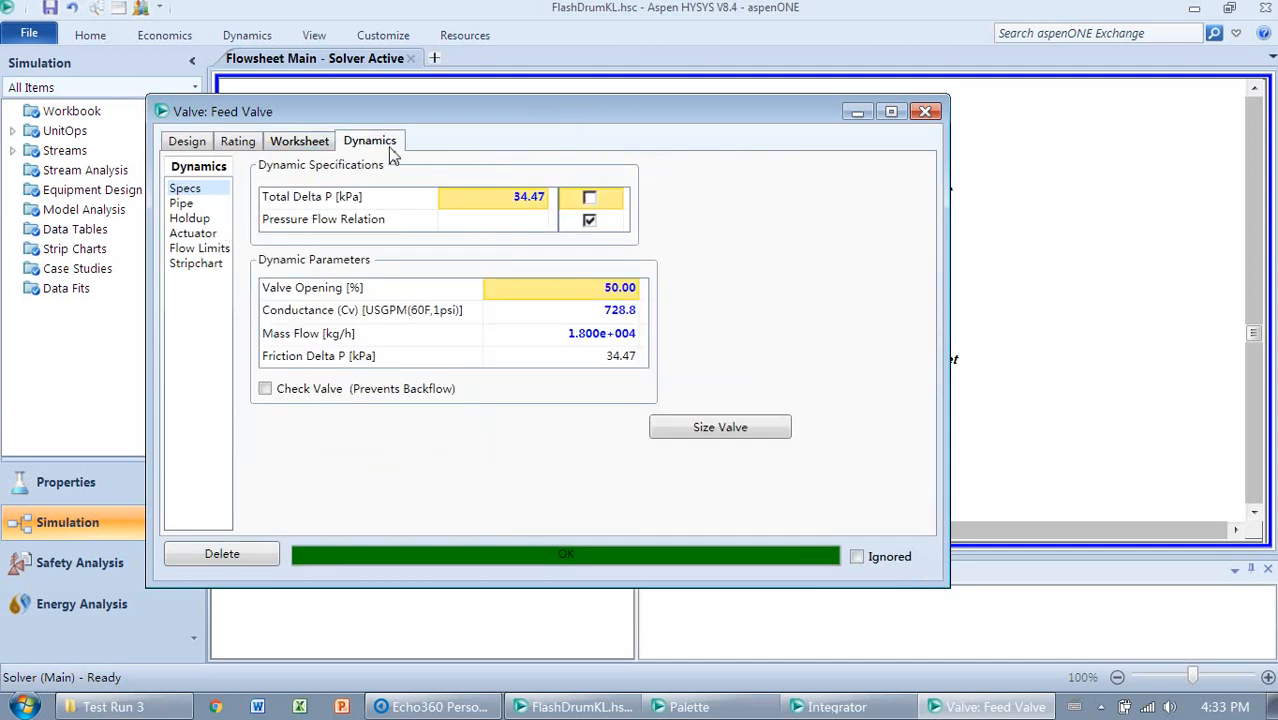
click(189, 235)
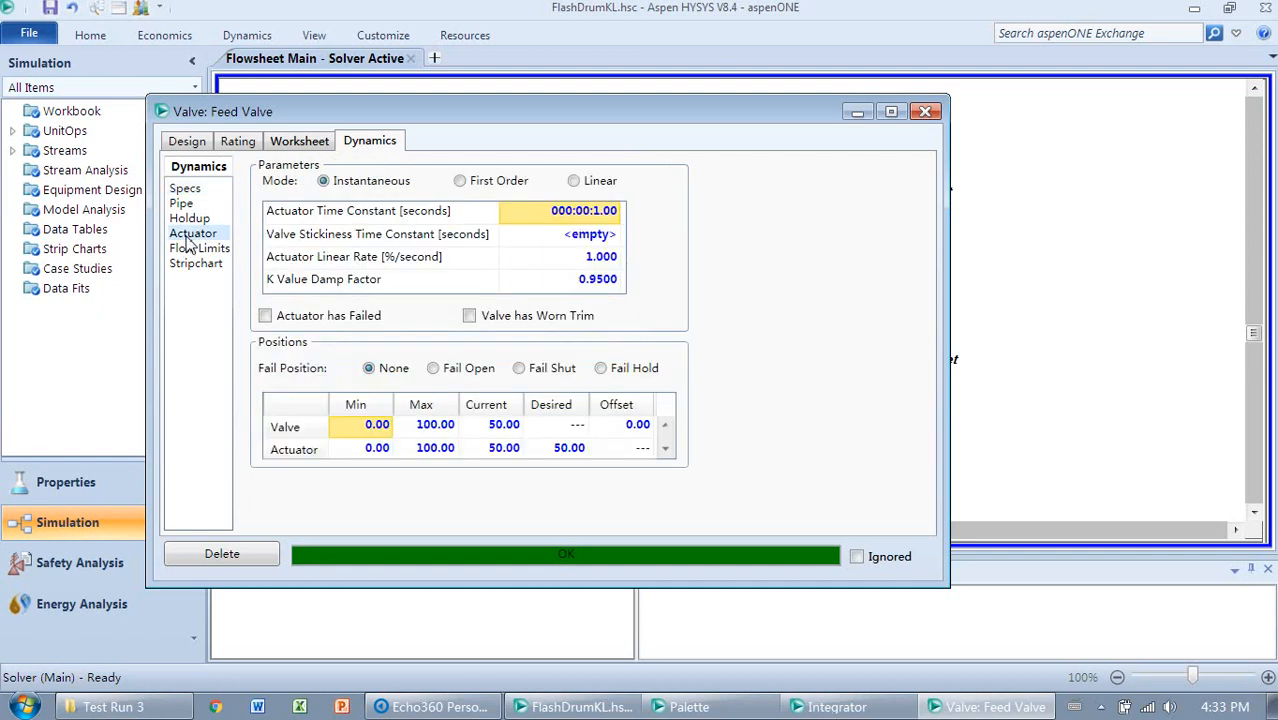
click(463, 184)
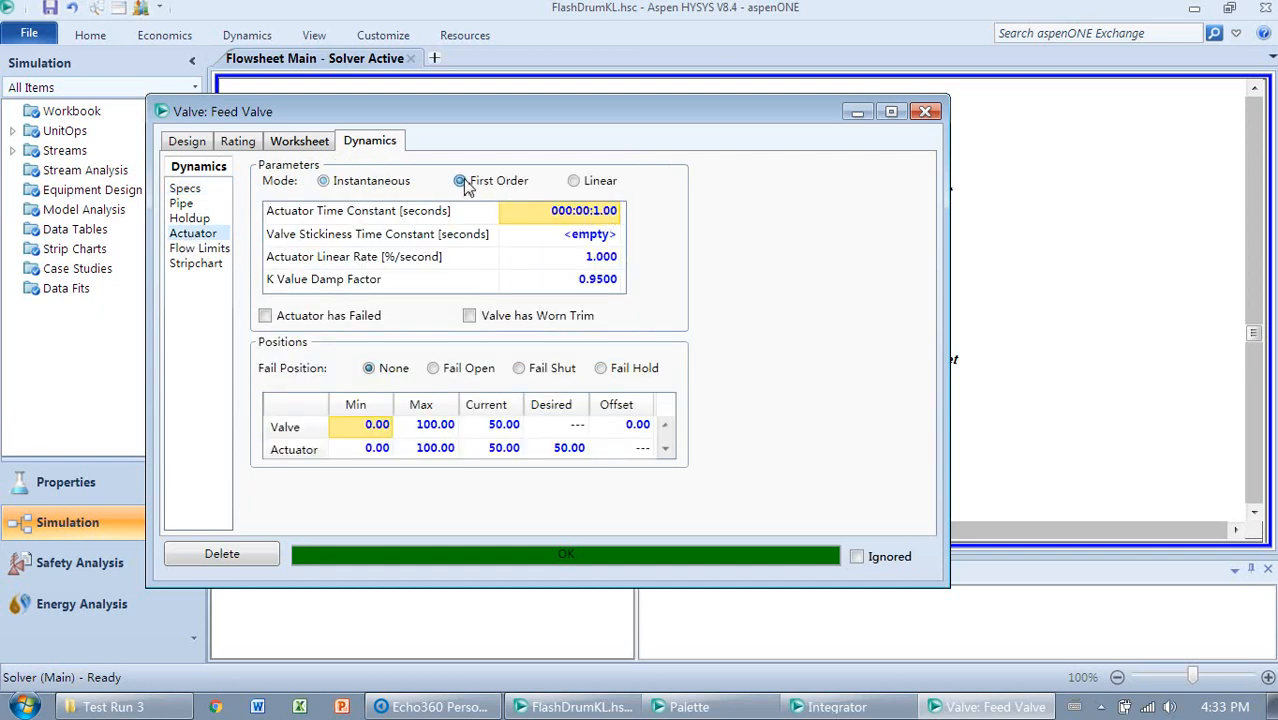
- Set the Feed Valve's actuator time constant to 5 seconds and its valve stickiness time constant to 3 seconds
click(598, 258)
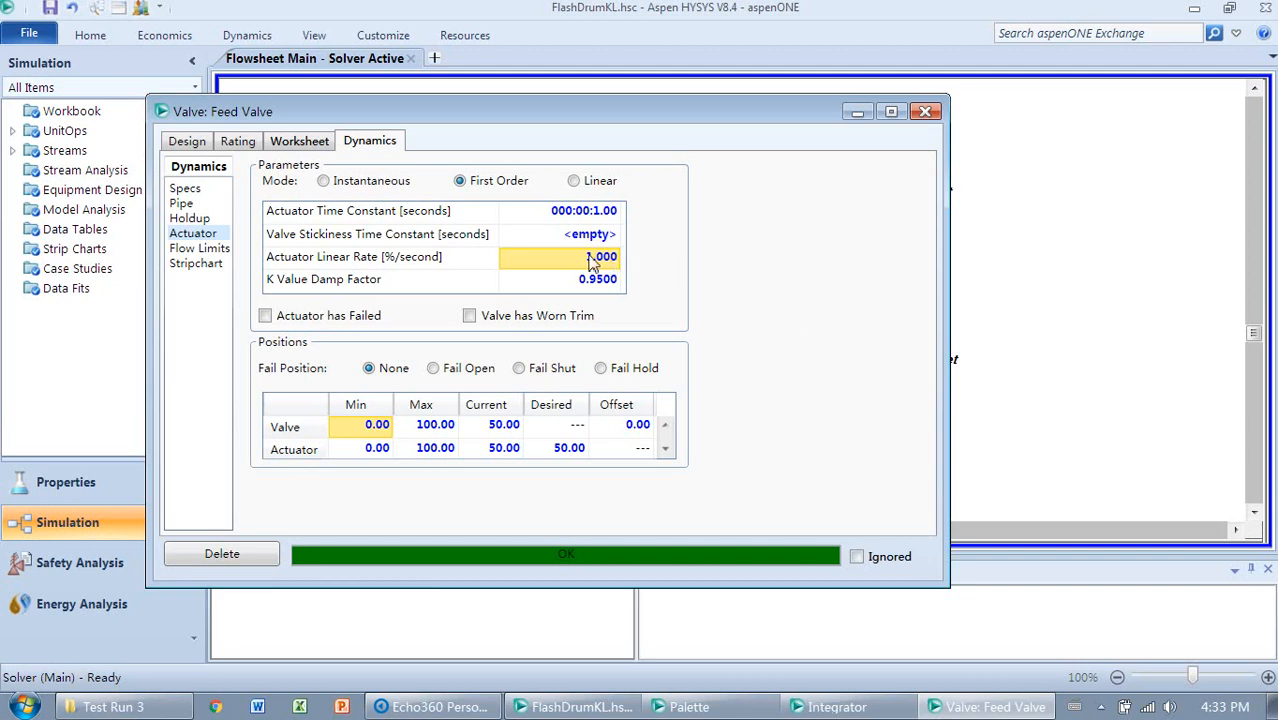
click(552, 215)
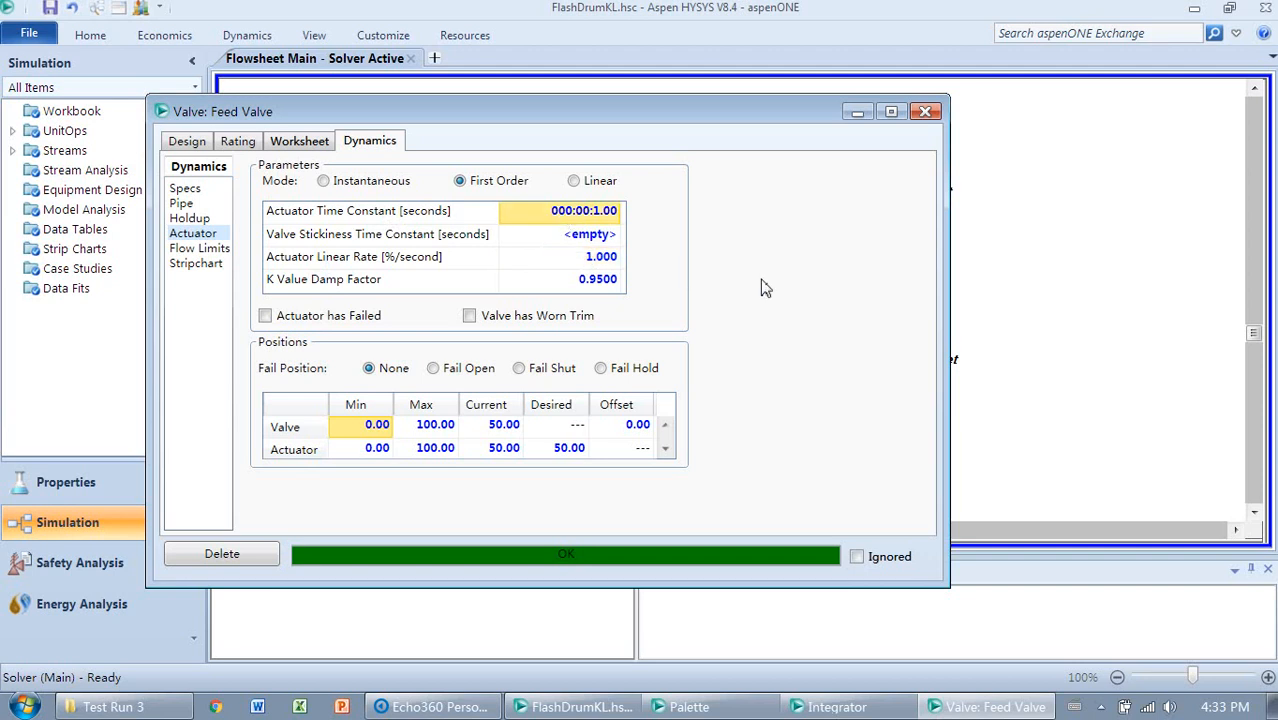
text(5)
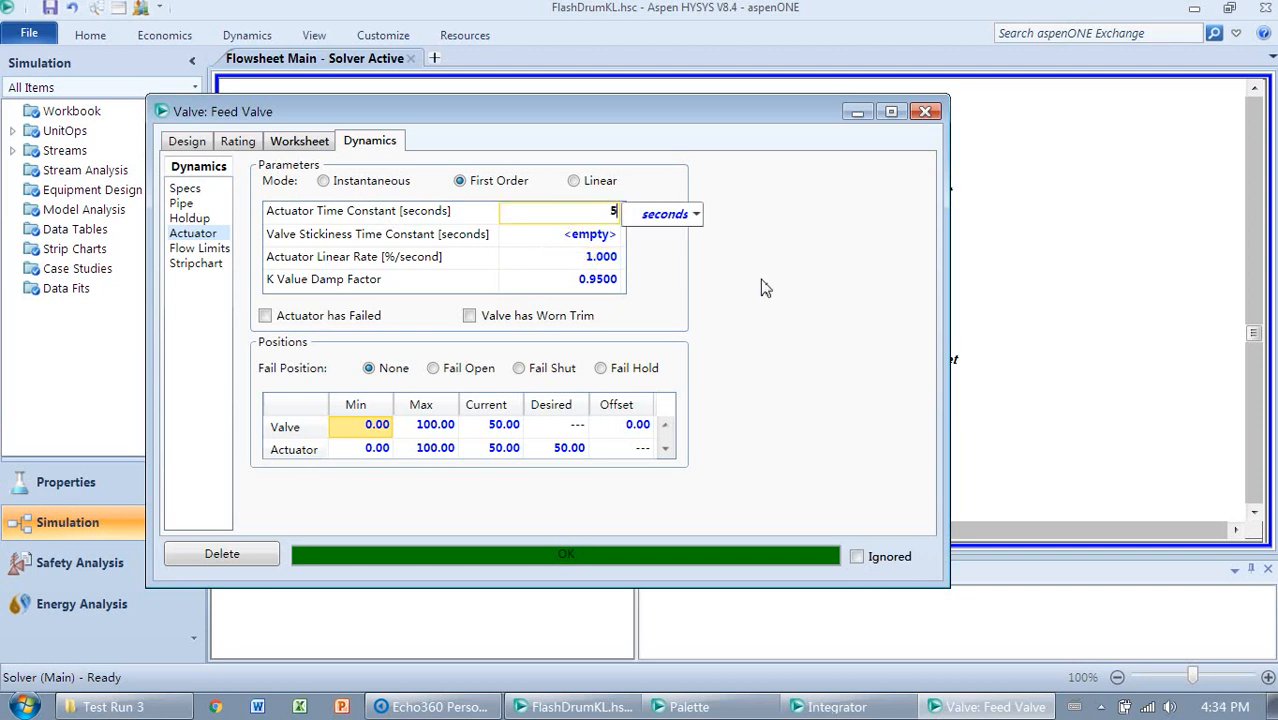
key(Return)
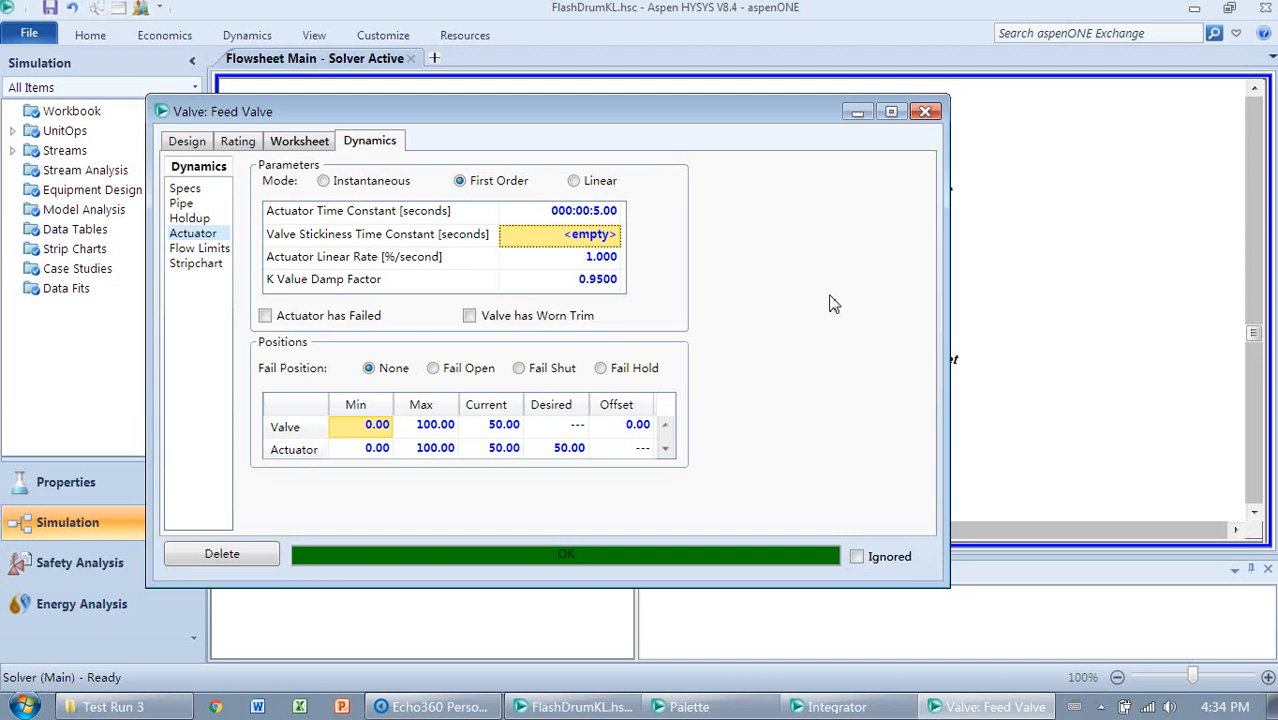
text(3)
key(Return)
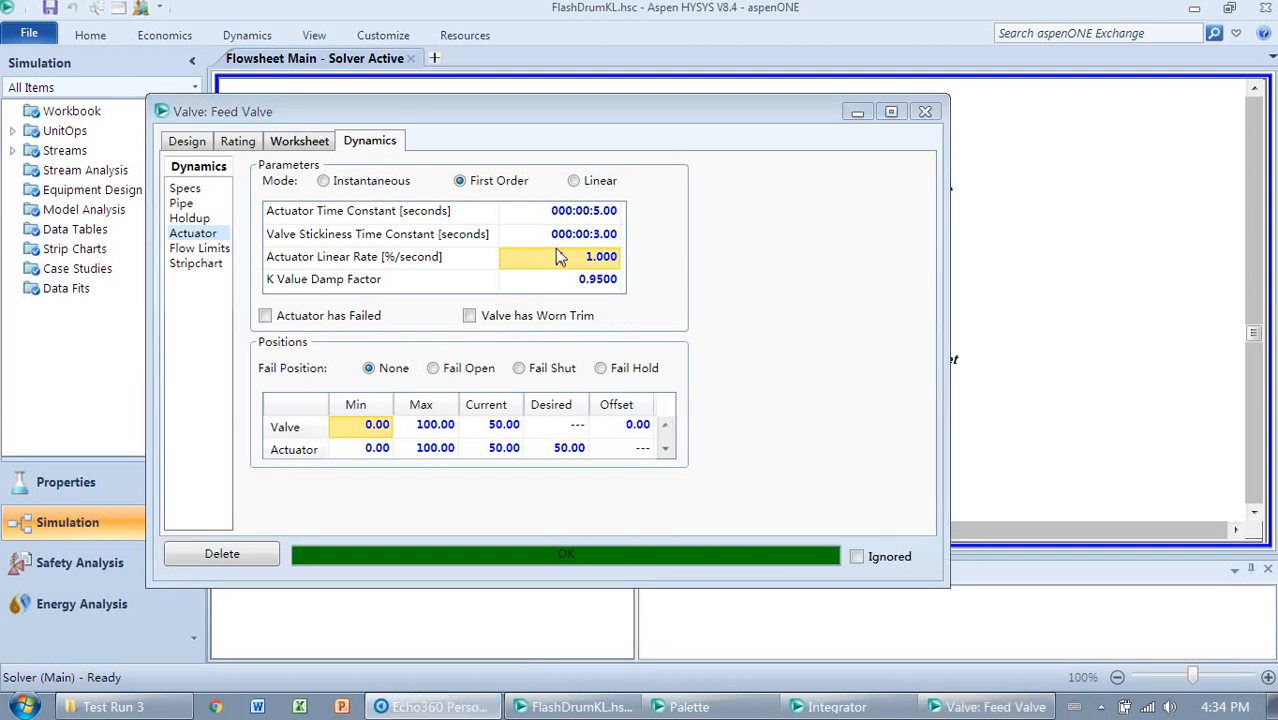
- Set the Feed Valve's actuator linear rate to 0.01 %/second and close the valve's window
click(585, 259)
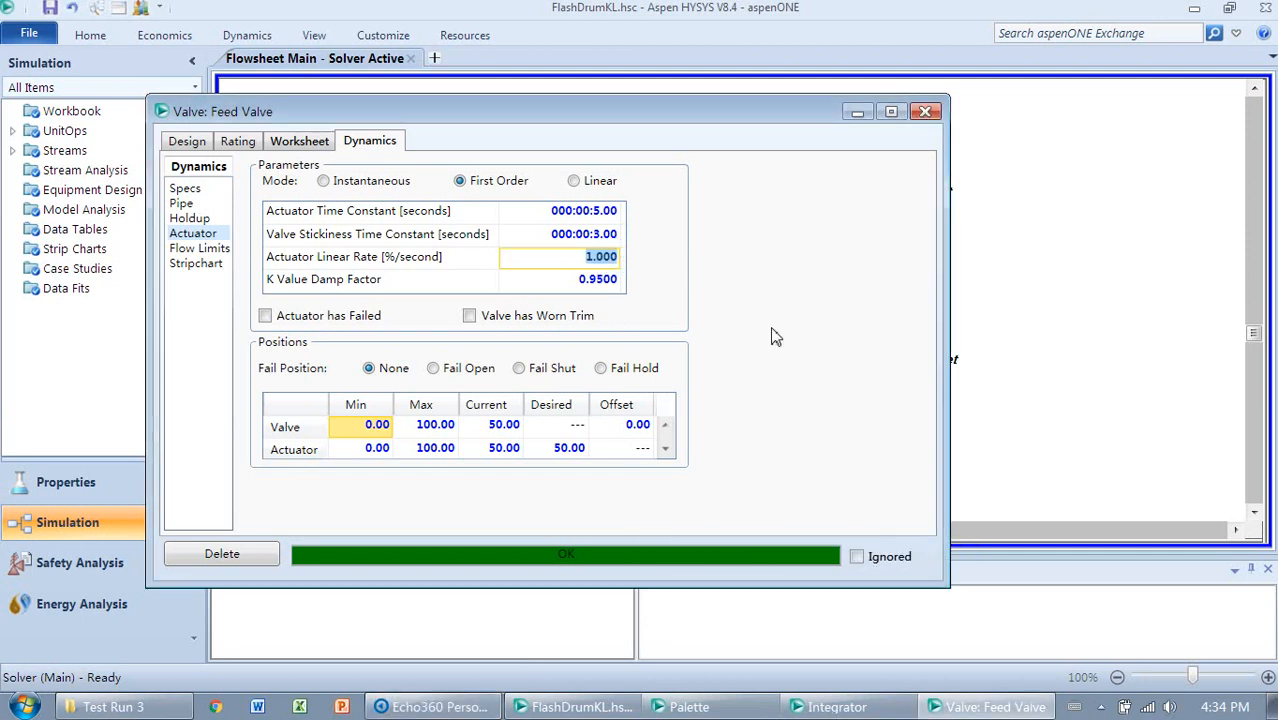
key(BackSpace)
text(0.01)
key(Return)
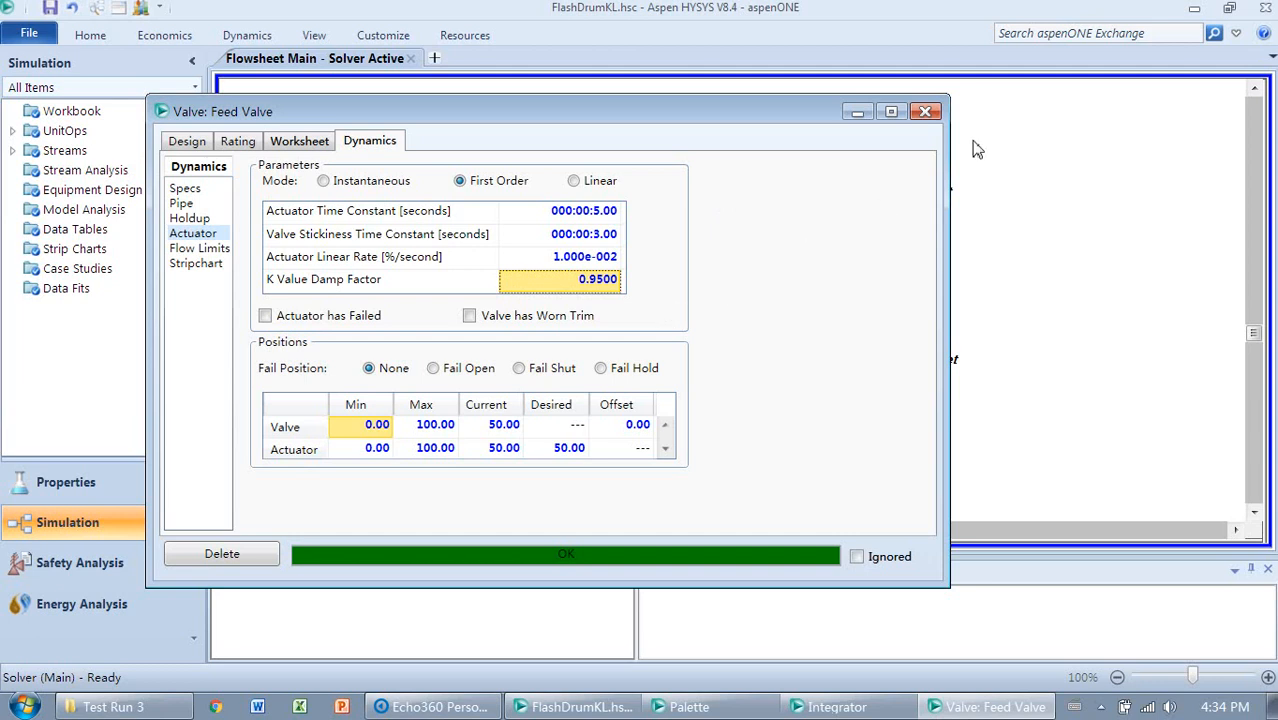
click(923, 112)
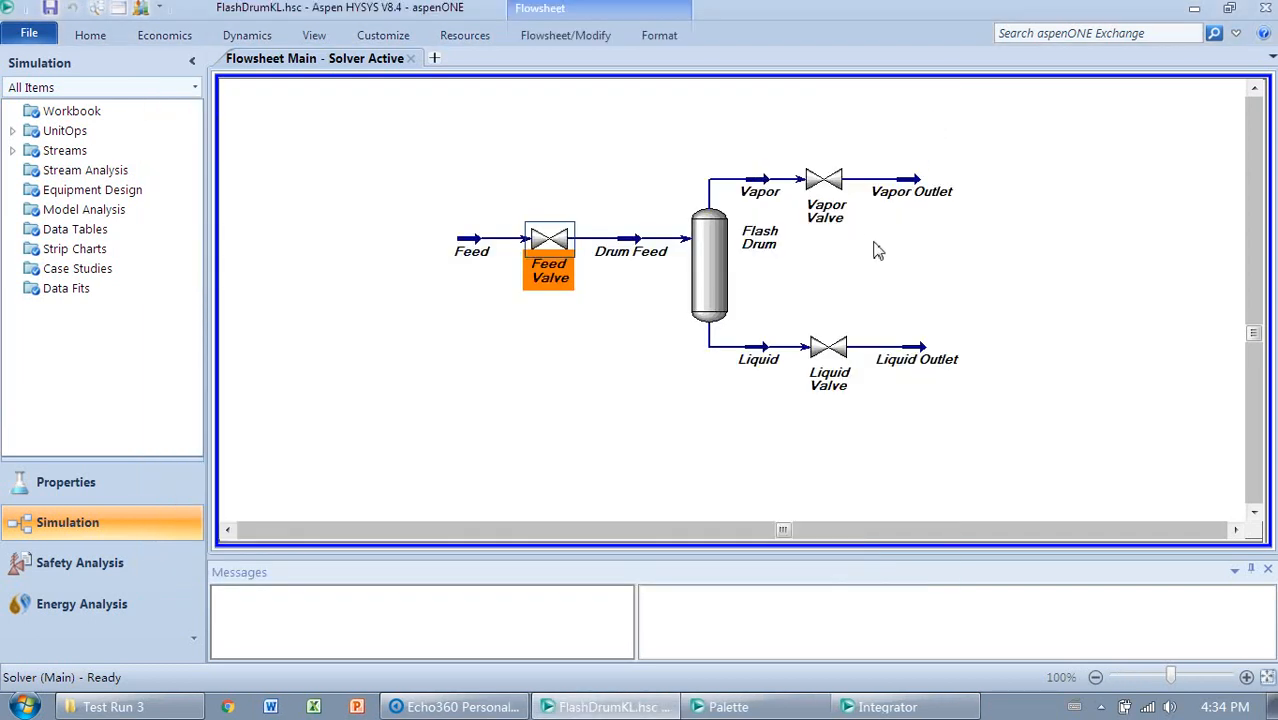
- Set the Vapor Valve's actuator time constant to 5 seconds and its valve stickiness time constant to 3 seconds
double_click(825, 188)
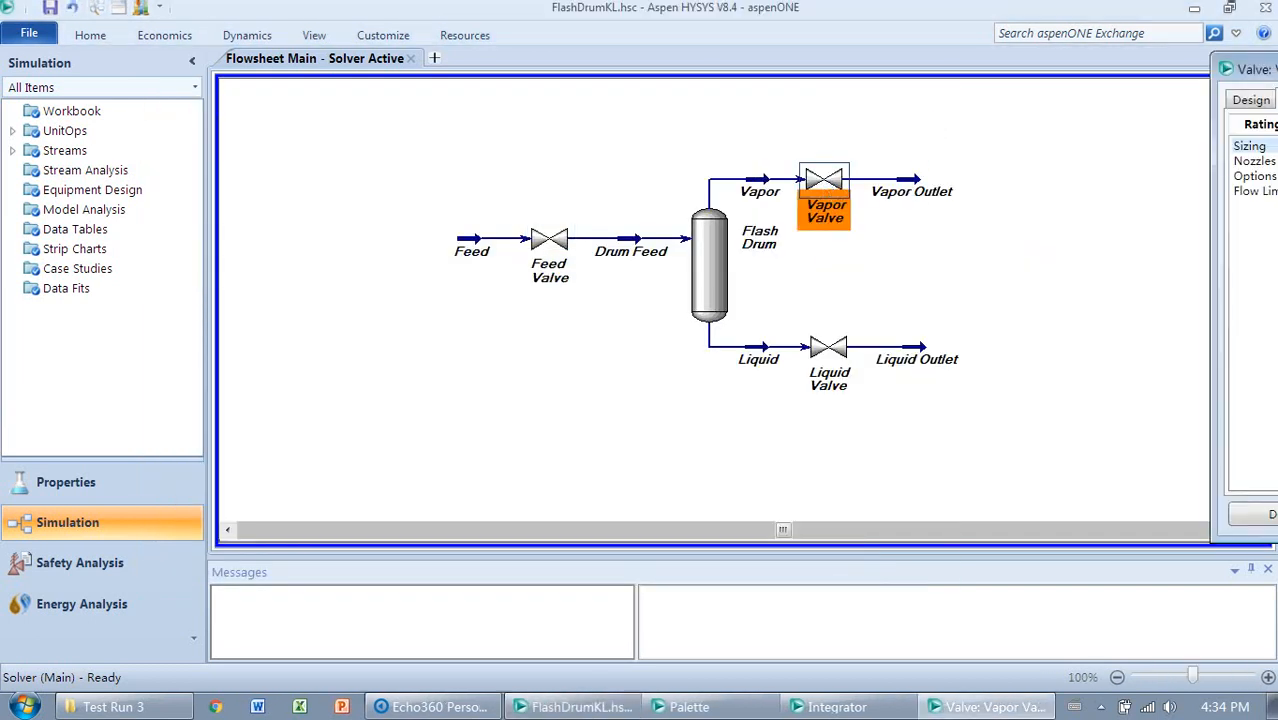
drag(1270, 69, 553, 93)
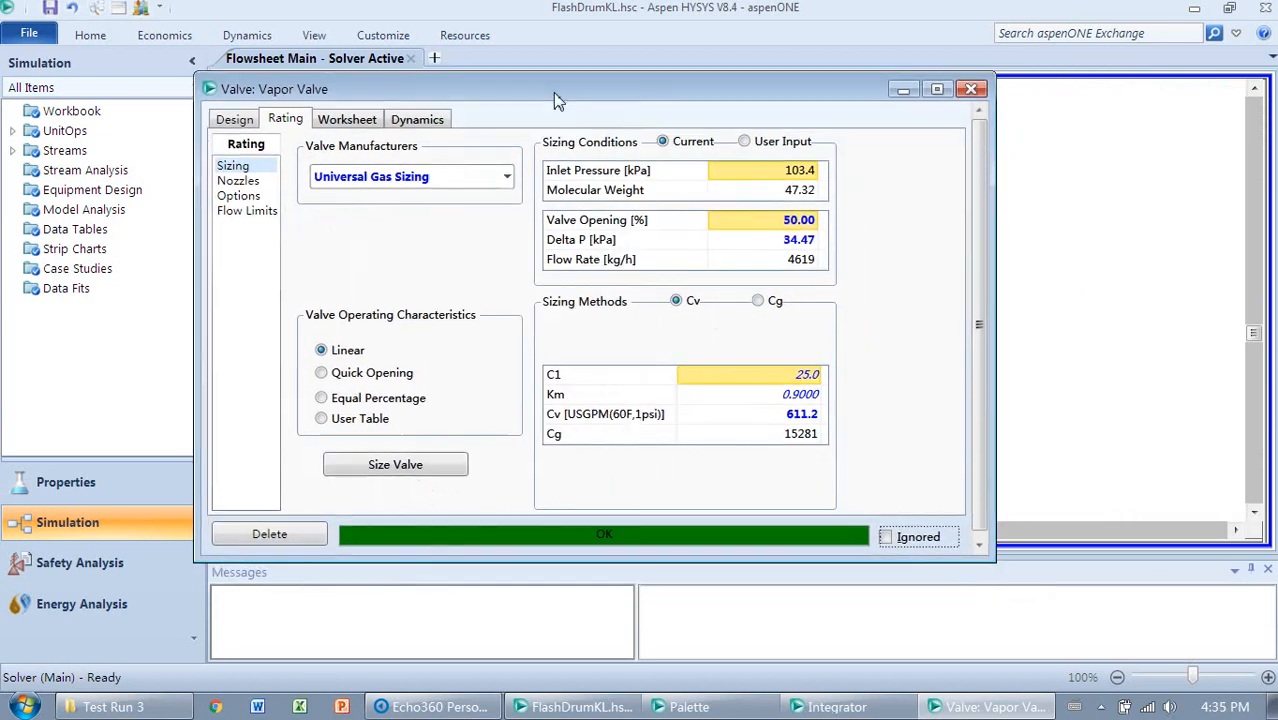
click(420, 121)
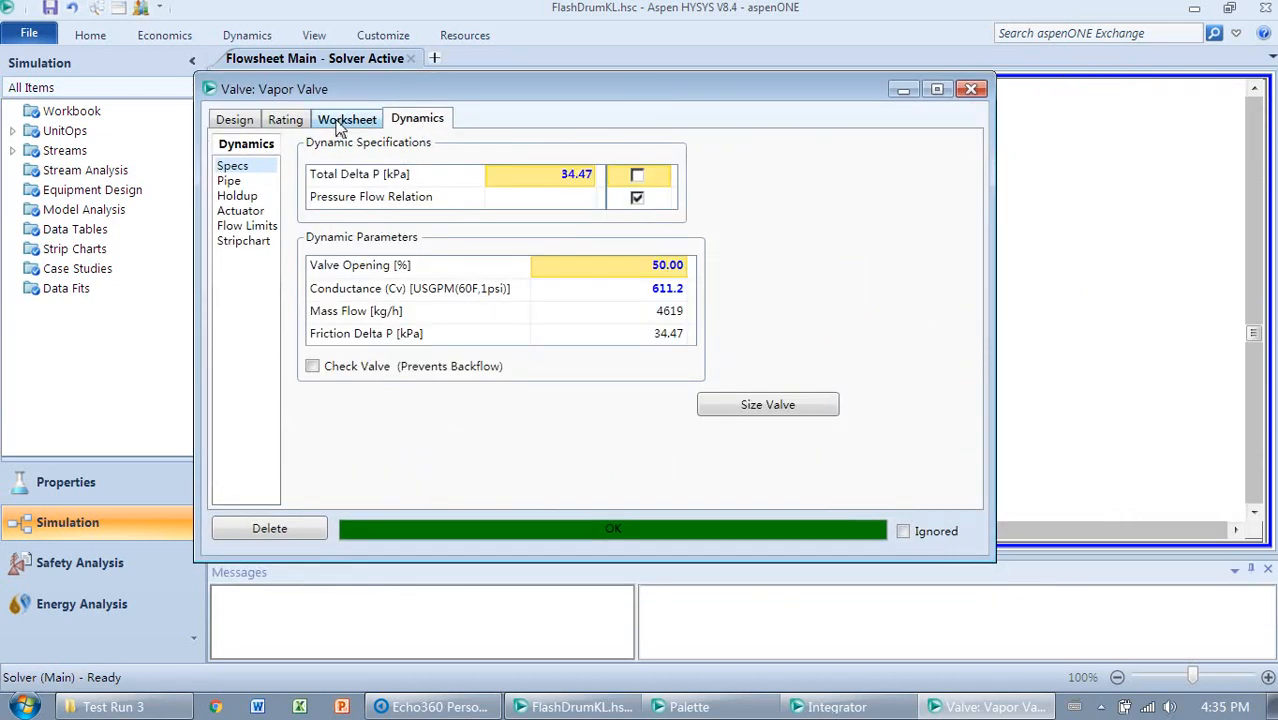
click(255, 211)
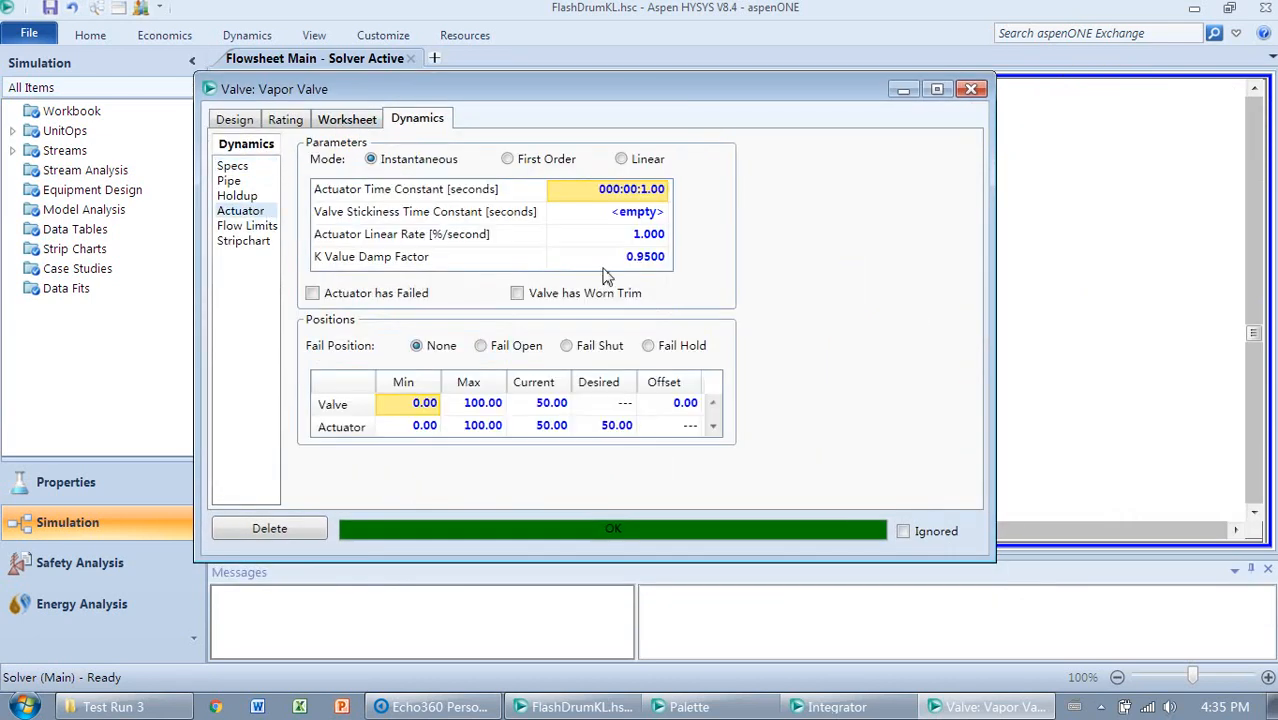
click(640, 204)
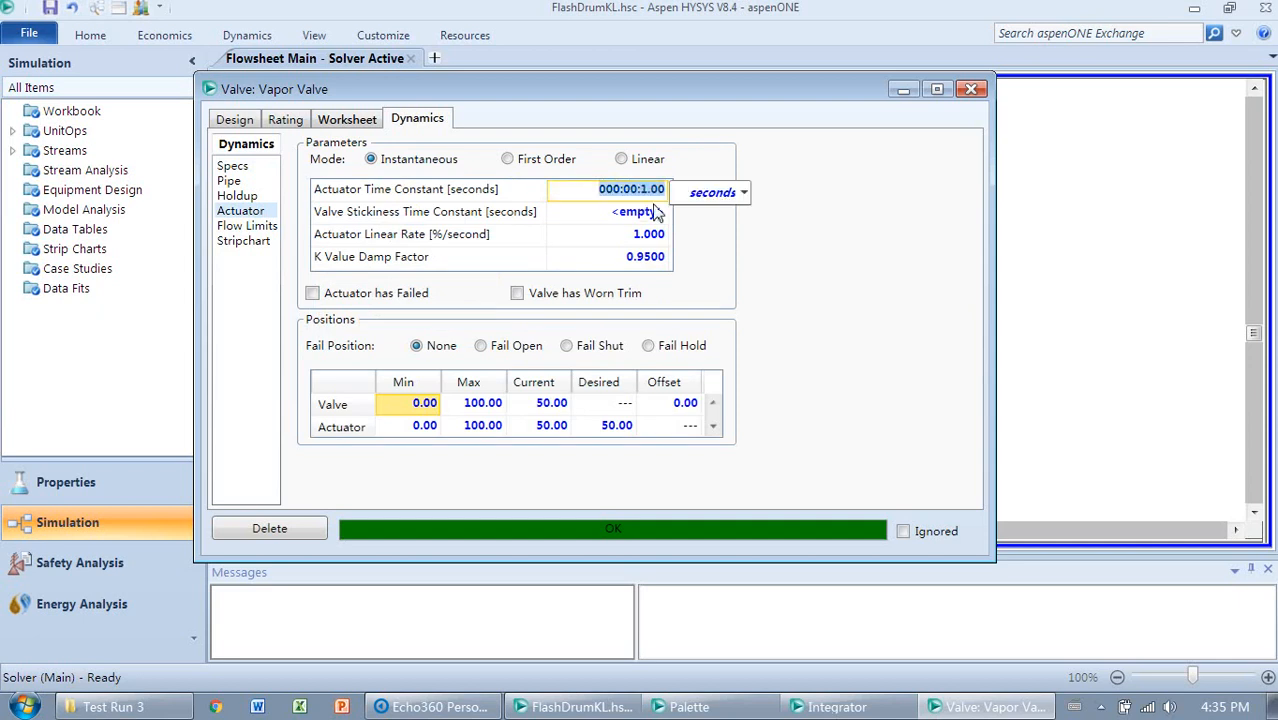
text(5)
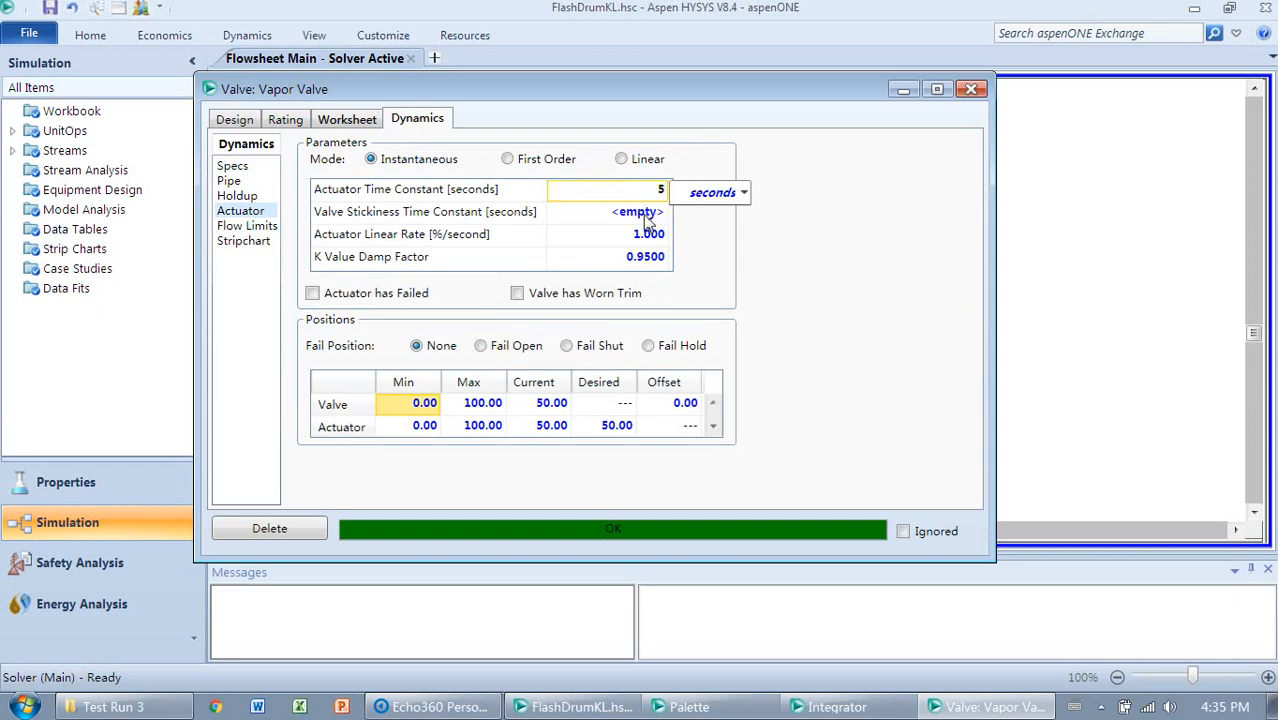
key(Return)
text(3)
key(Return)
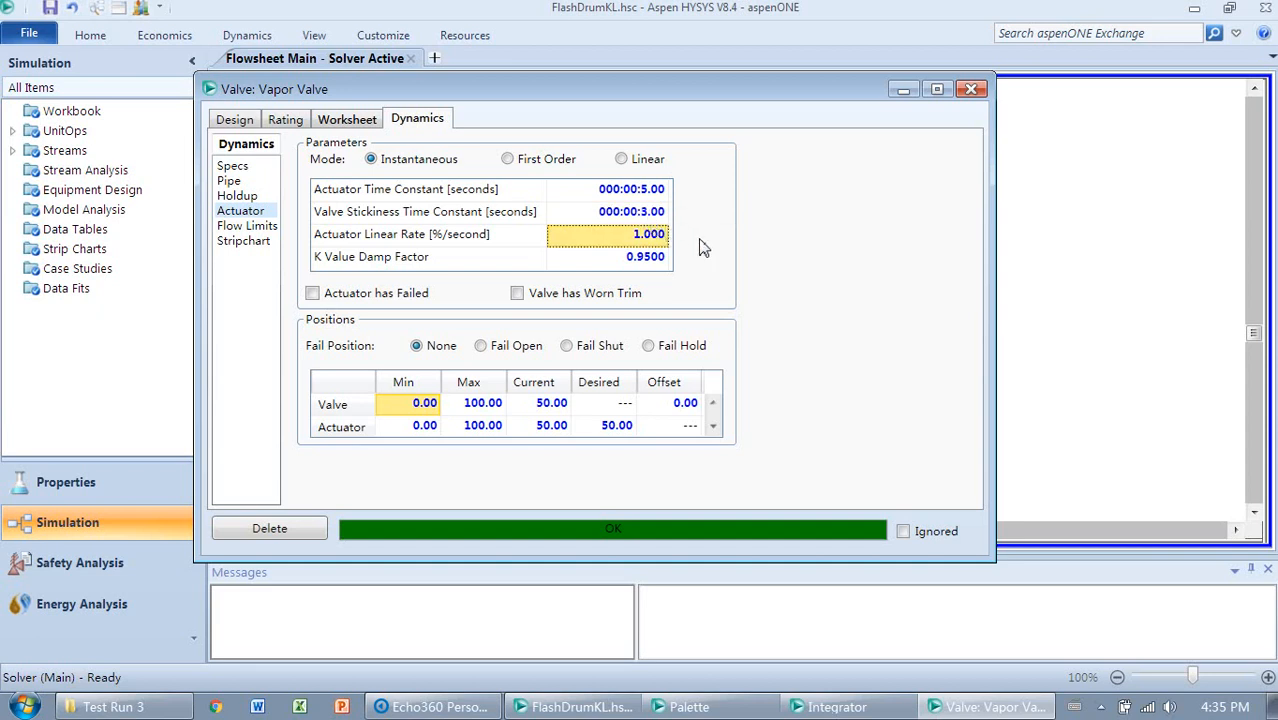
- Set the Vapor Valve's actuator linear rate to 0.01 %/second and its mode to First Order, and close its window
text(0.01)
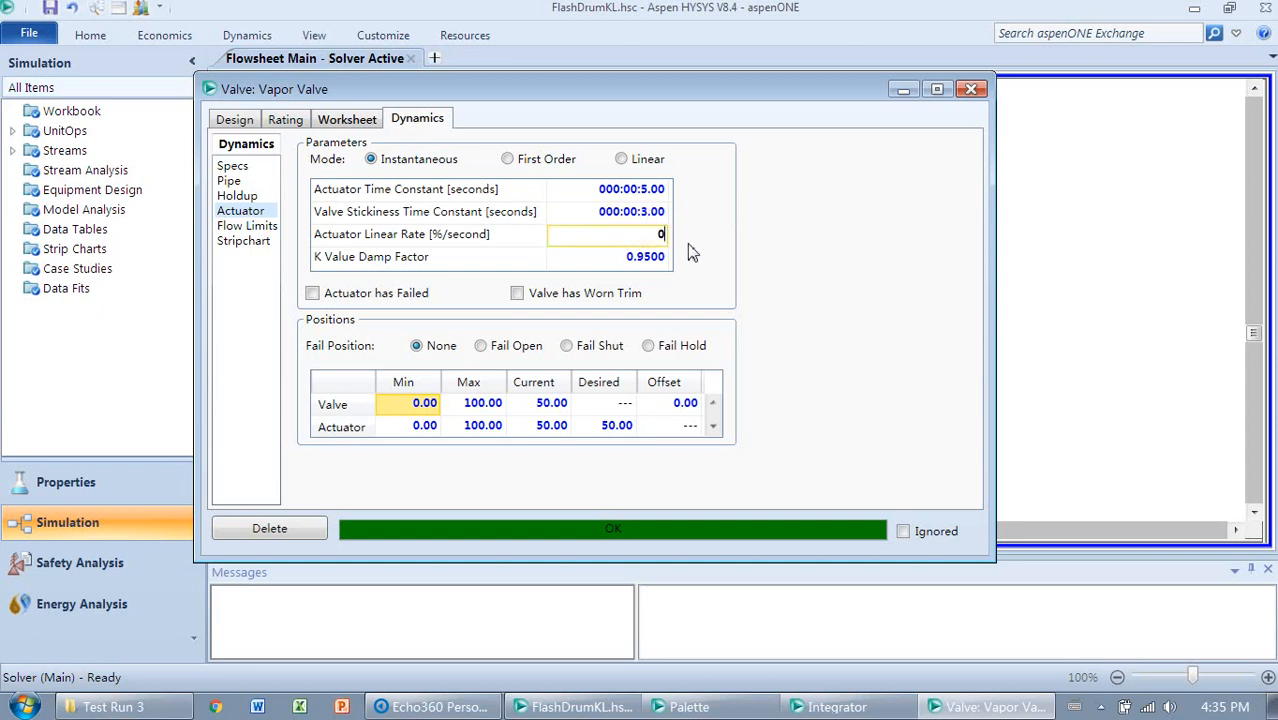
key(Return)
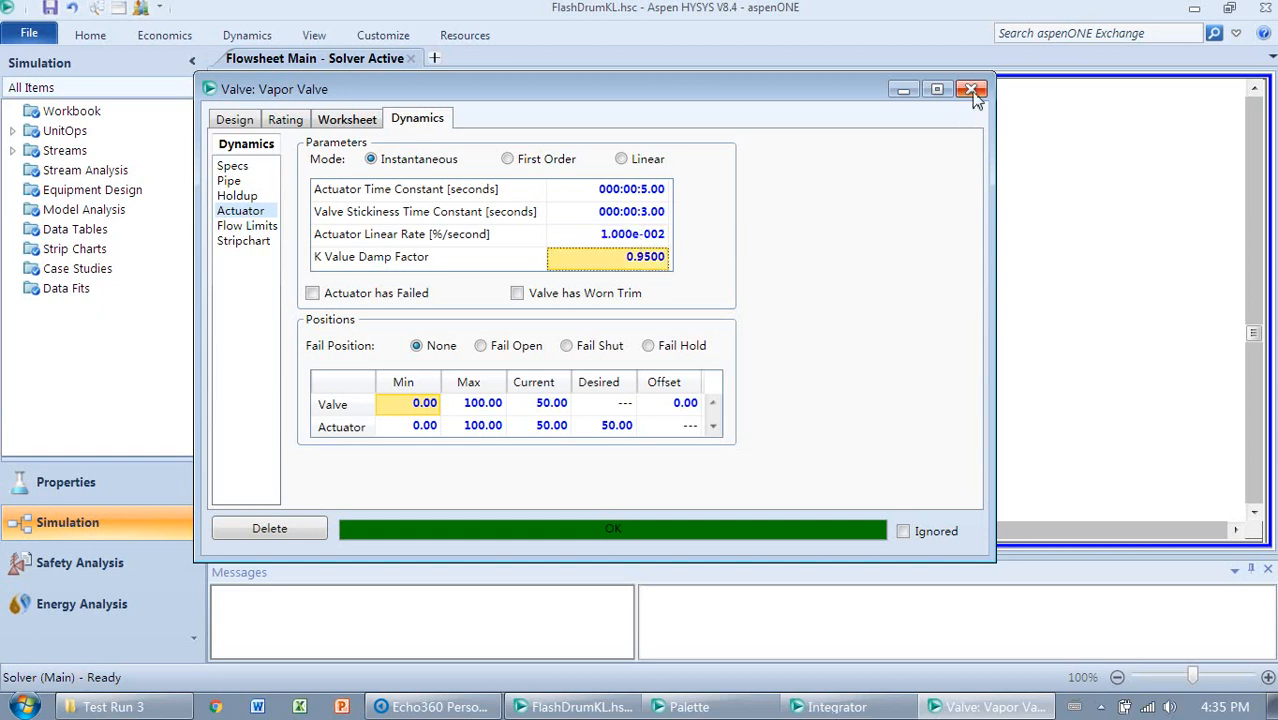
click(508, 160)
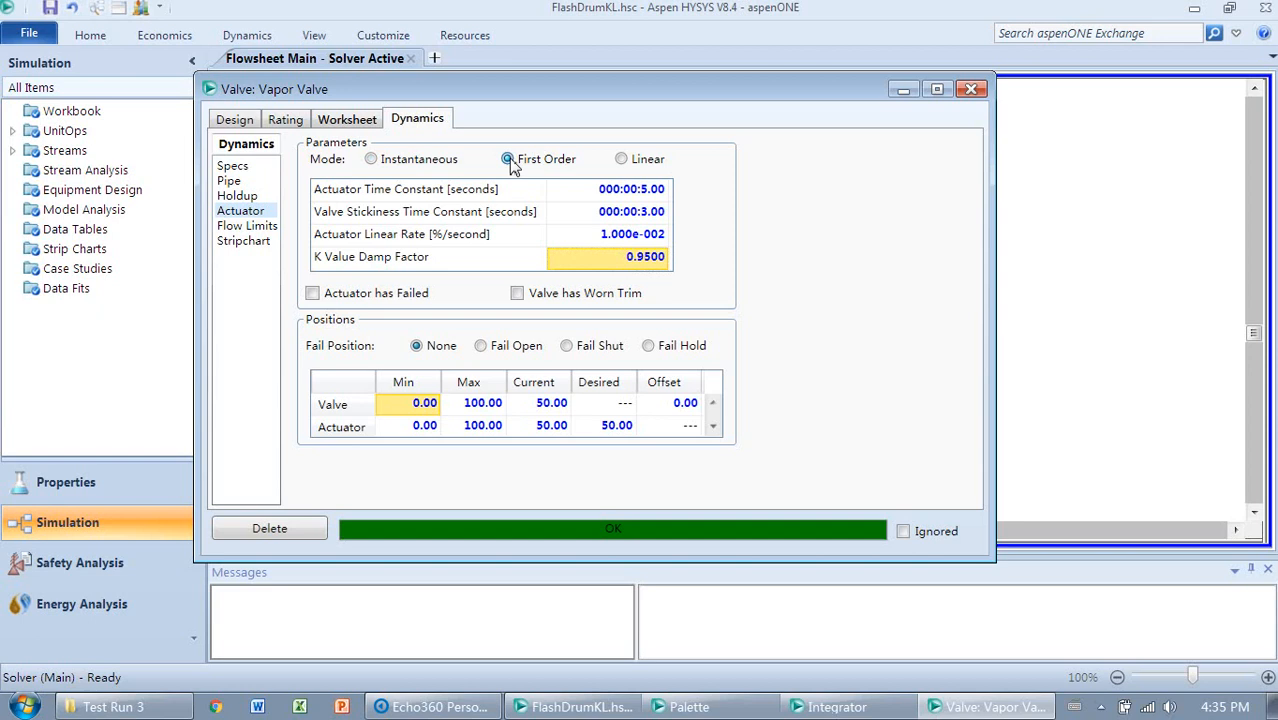
click(970, 89)
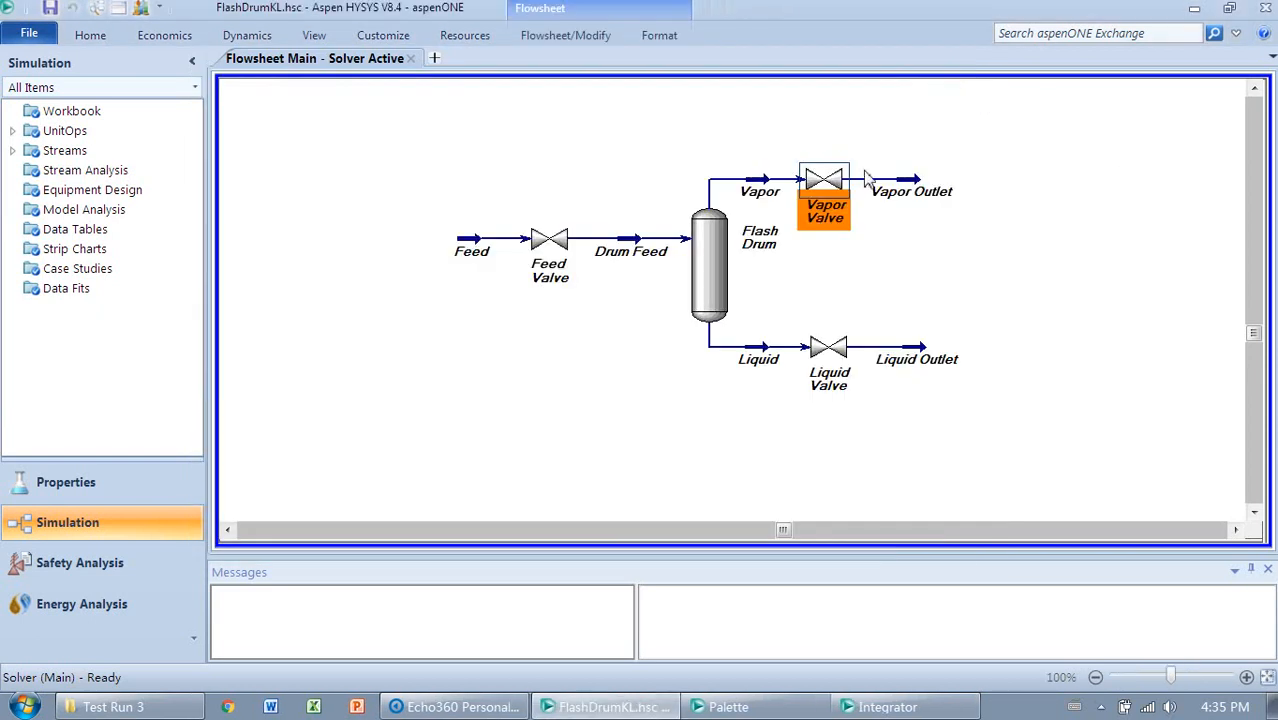
- Reopen the Feed Valve to check its actuator settings in the dynamics data, and close it
double_click(563, 254)
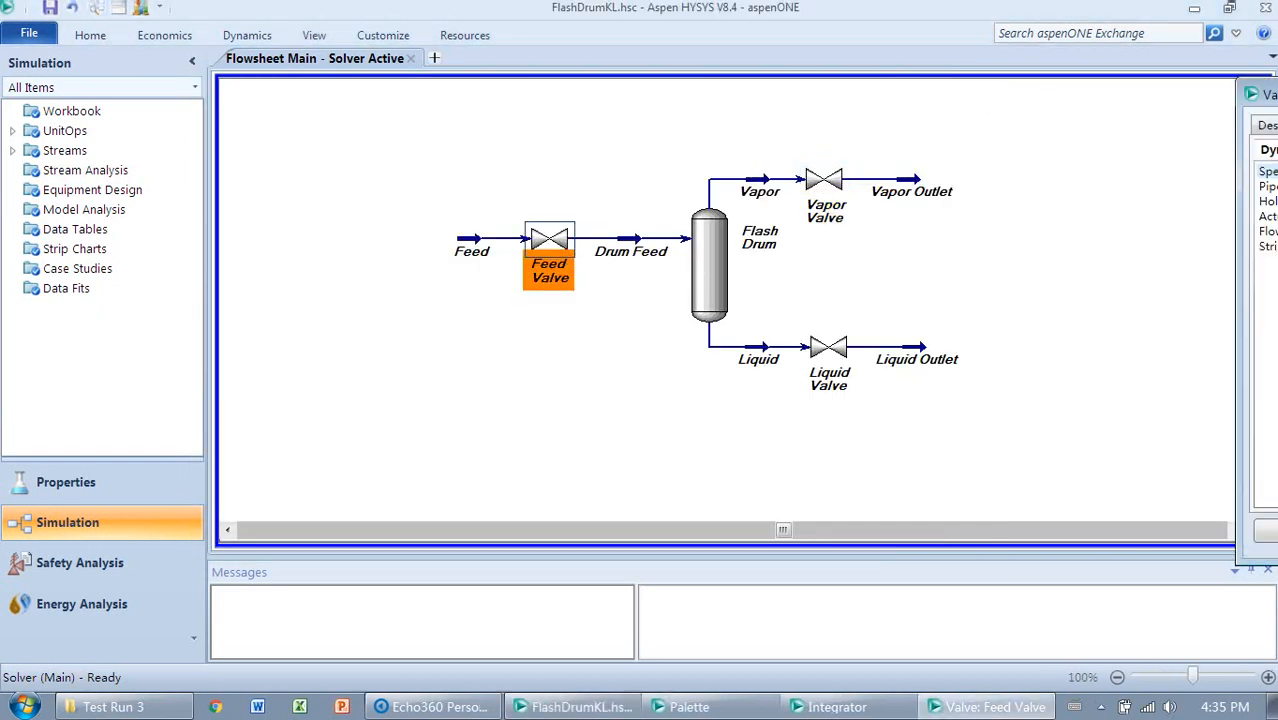
drag(1277, 104, 503, 128)
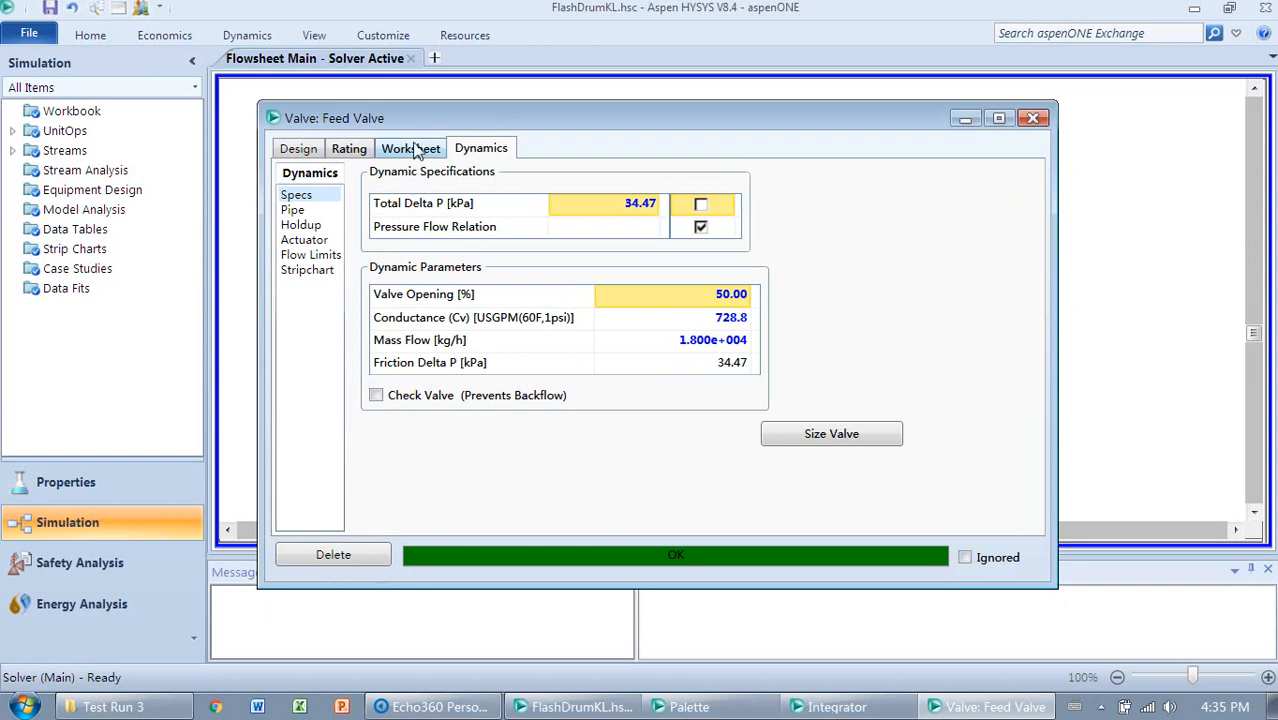
click(418, 150)
click(469, 150)
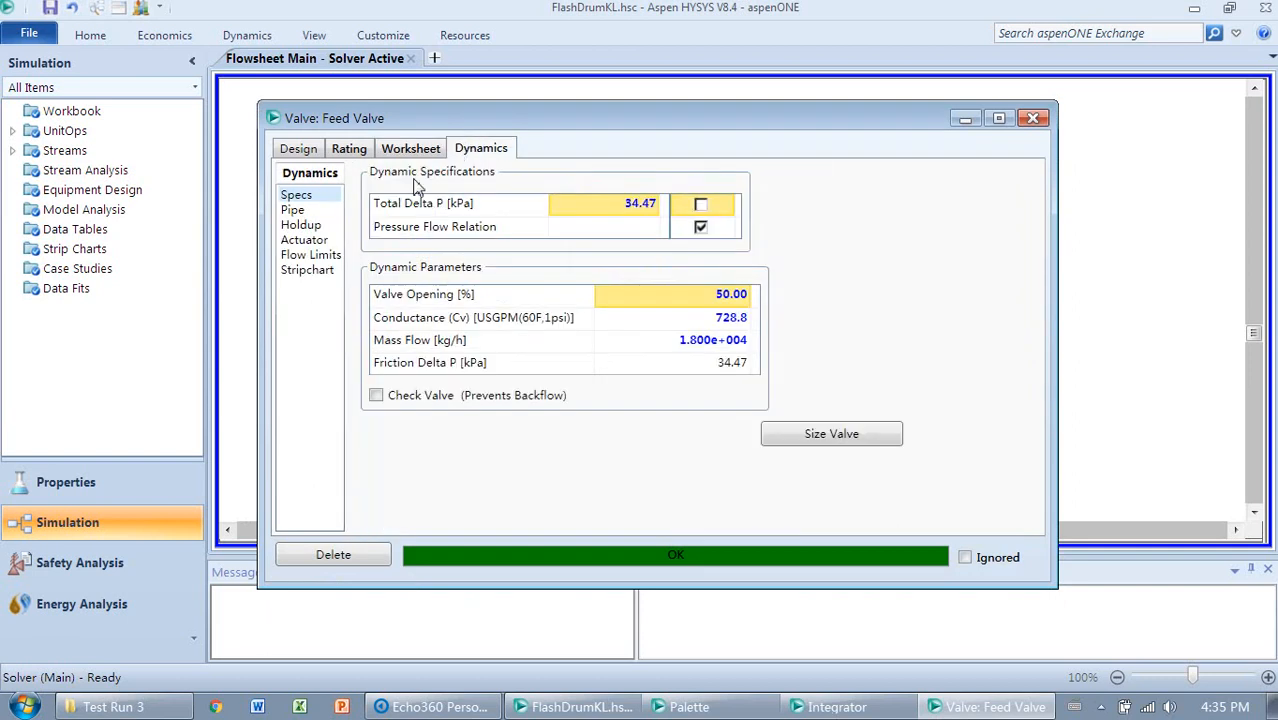
click(320, 240)
click(1100, 240)
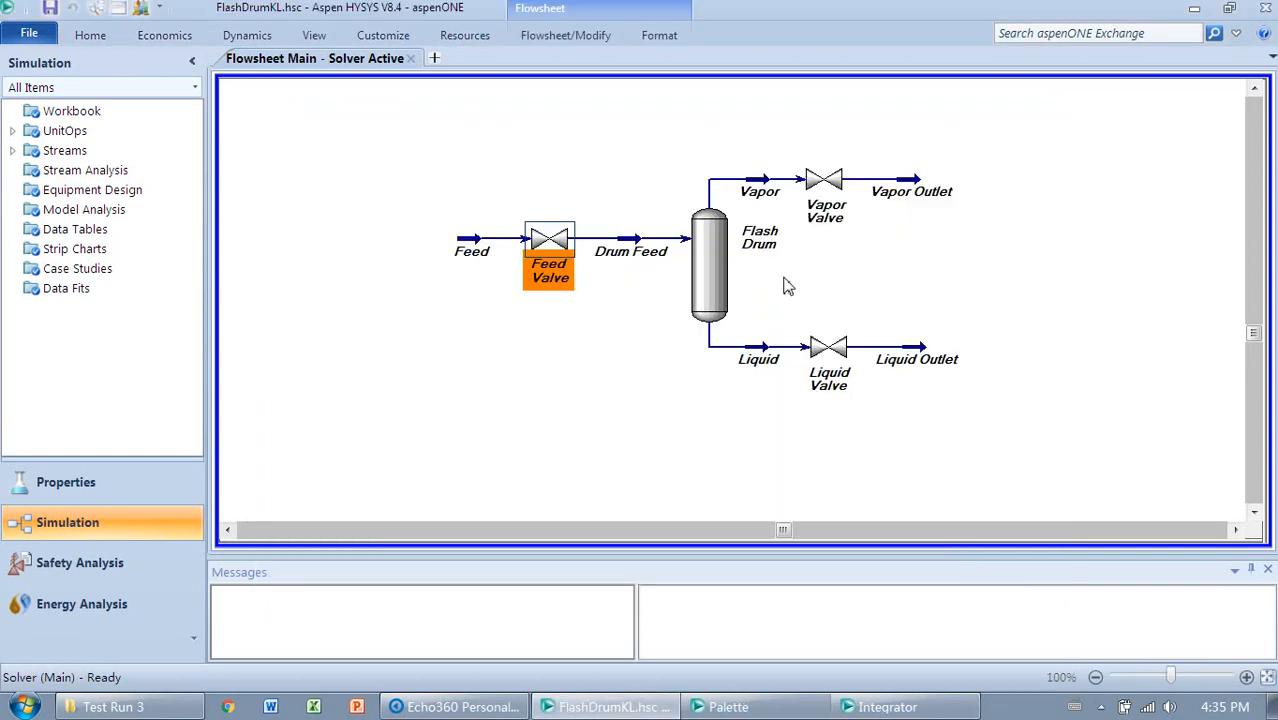
- Set the Liquid Valve's actuator mode to First Order in its dynamics data
double_click(829, 352)
drag(1272, 120, 192, 127)
click(405, 157)
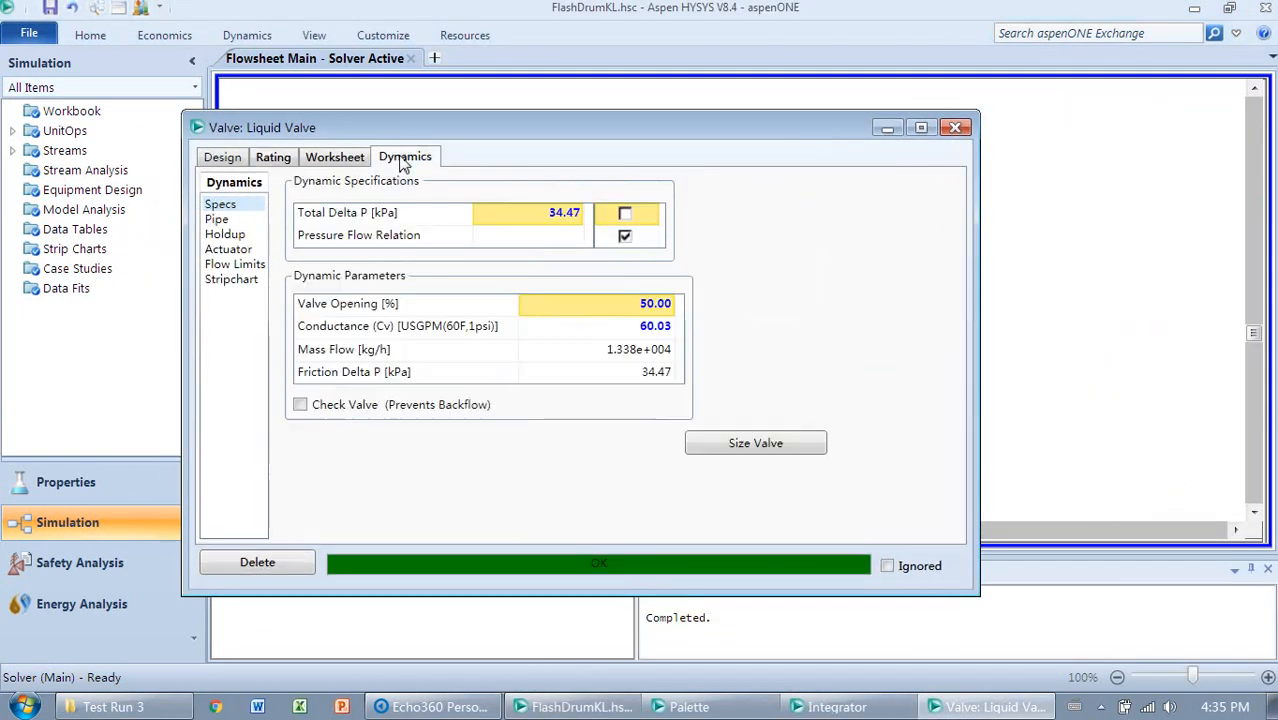
click(236, 249)
click(514, 198)
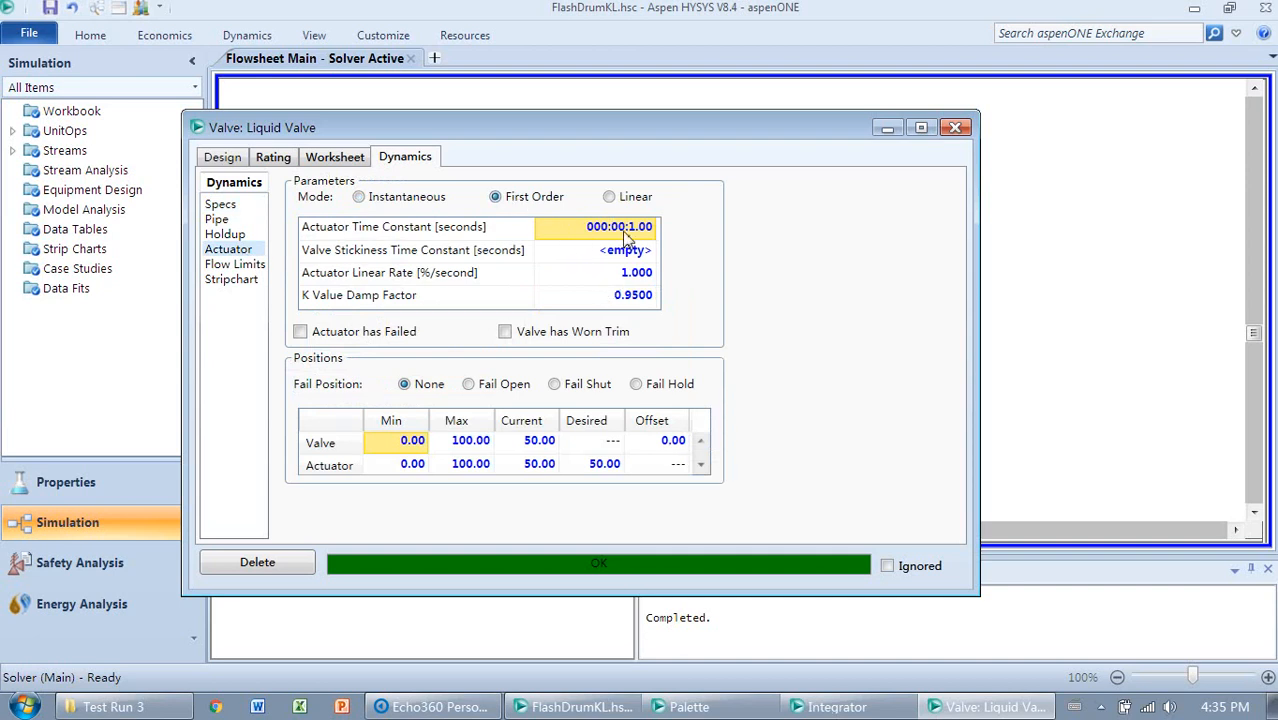
- Set the Liquid Valve's actuator time constant to 5 seconds, stickiness time constant to 3 seconds and linear rate to 0.01 %/second
text(5)
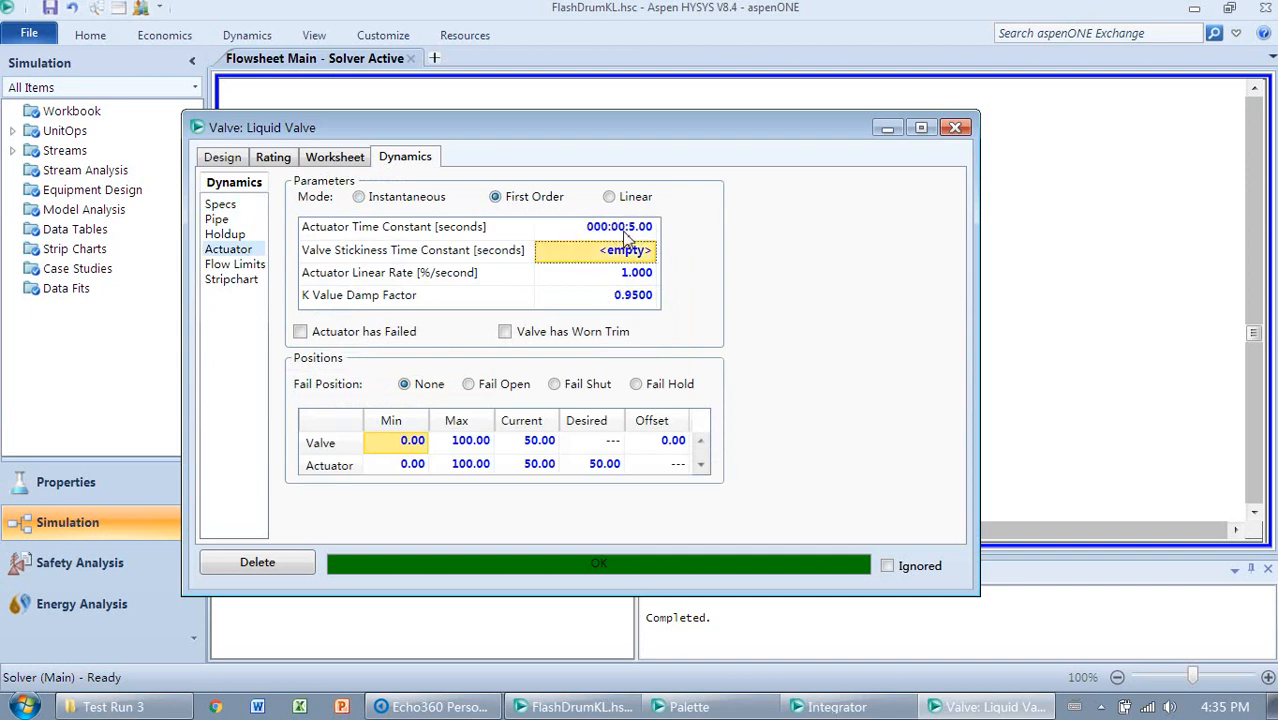
text(3)
key(Return)
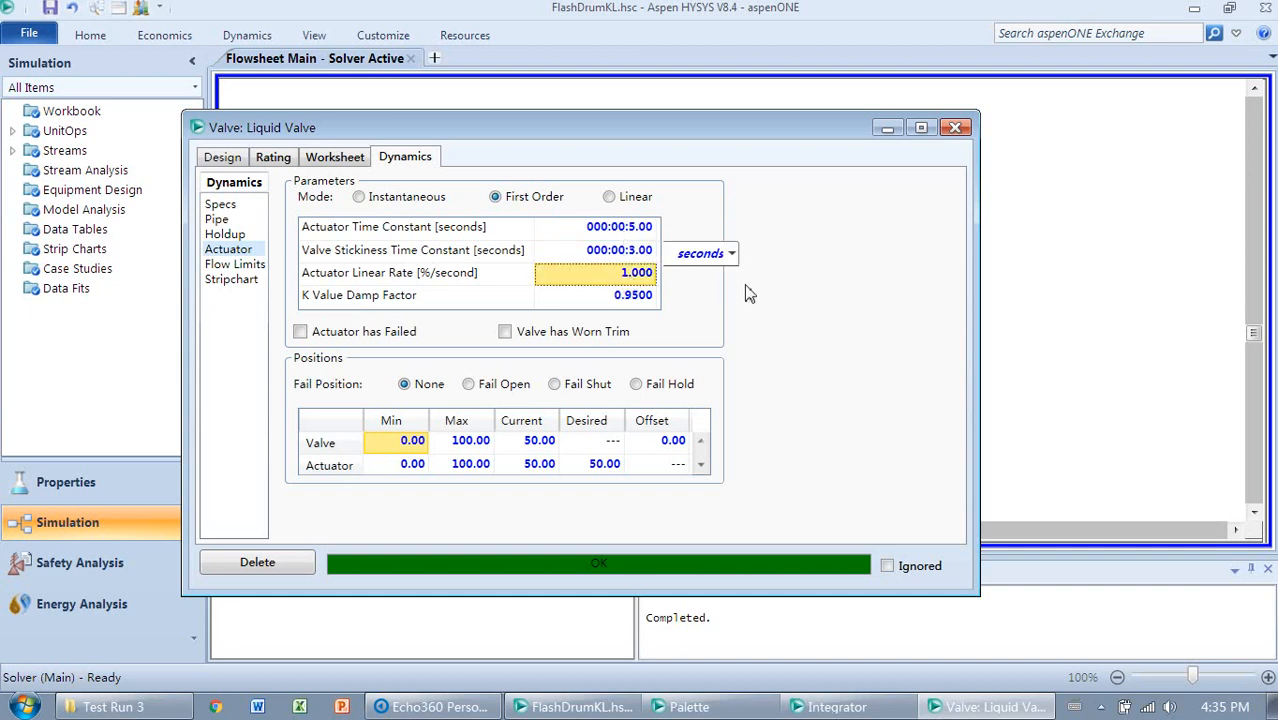
text(0.01)
key(Return)
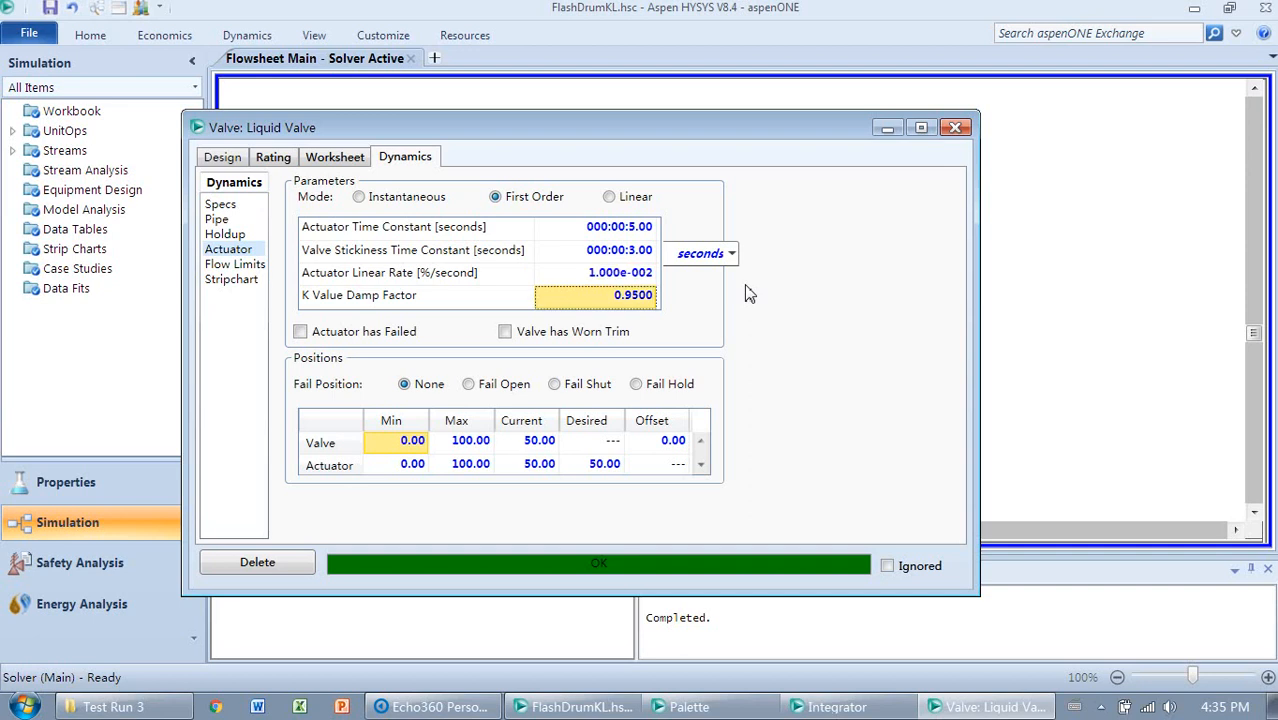
- Close the Liquid Valve's window and review the integrator's execution rates and general time settings
click(956, 129)
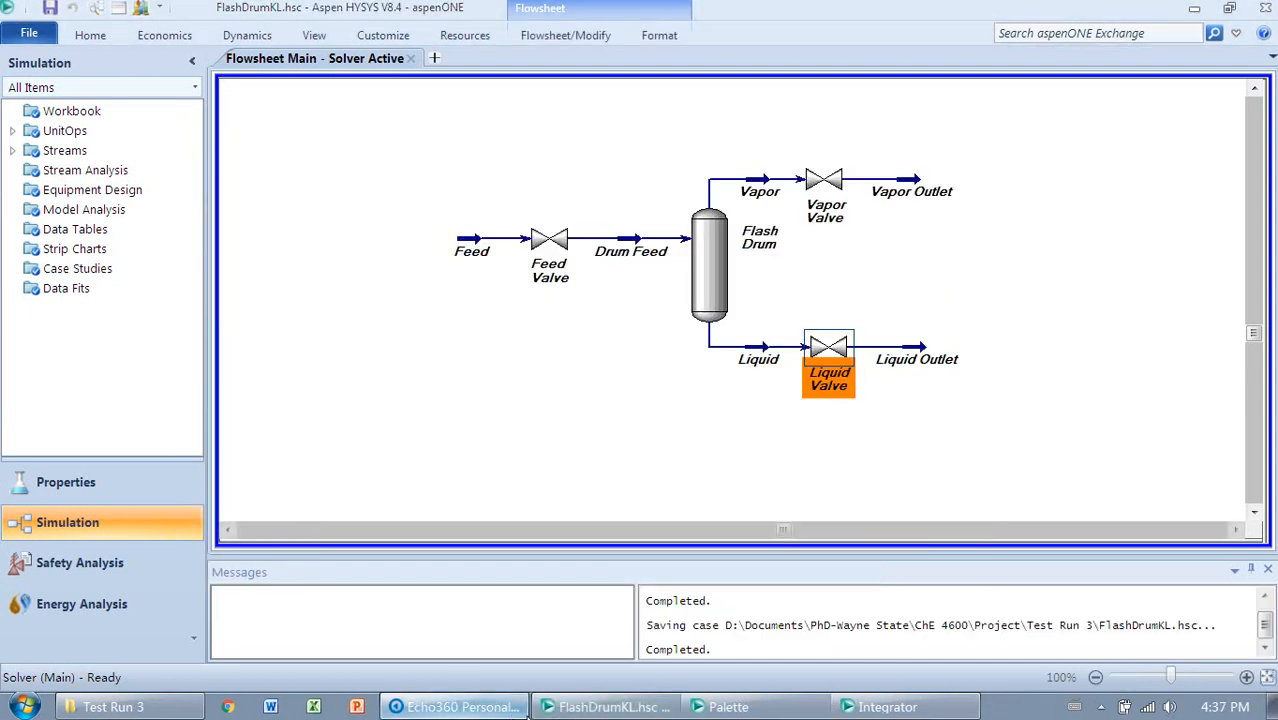
click(514, 710)
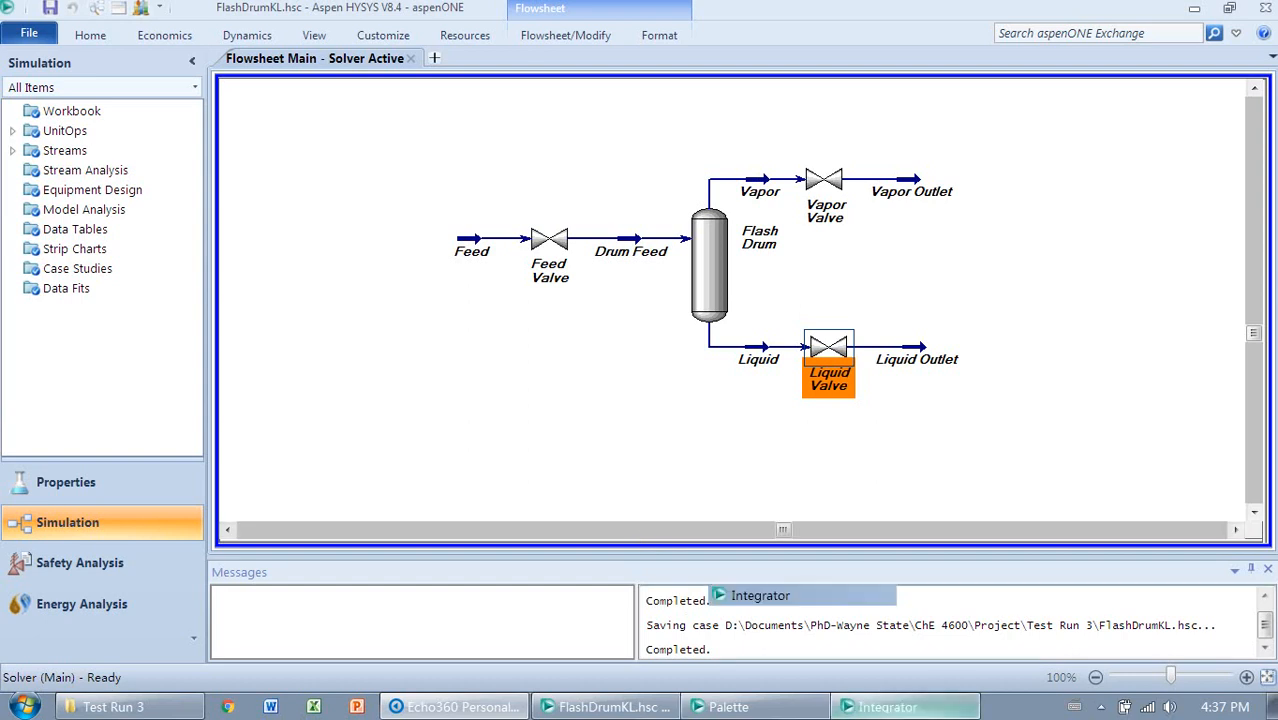
click(885, 707)
click(232, 109)
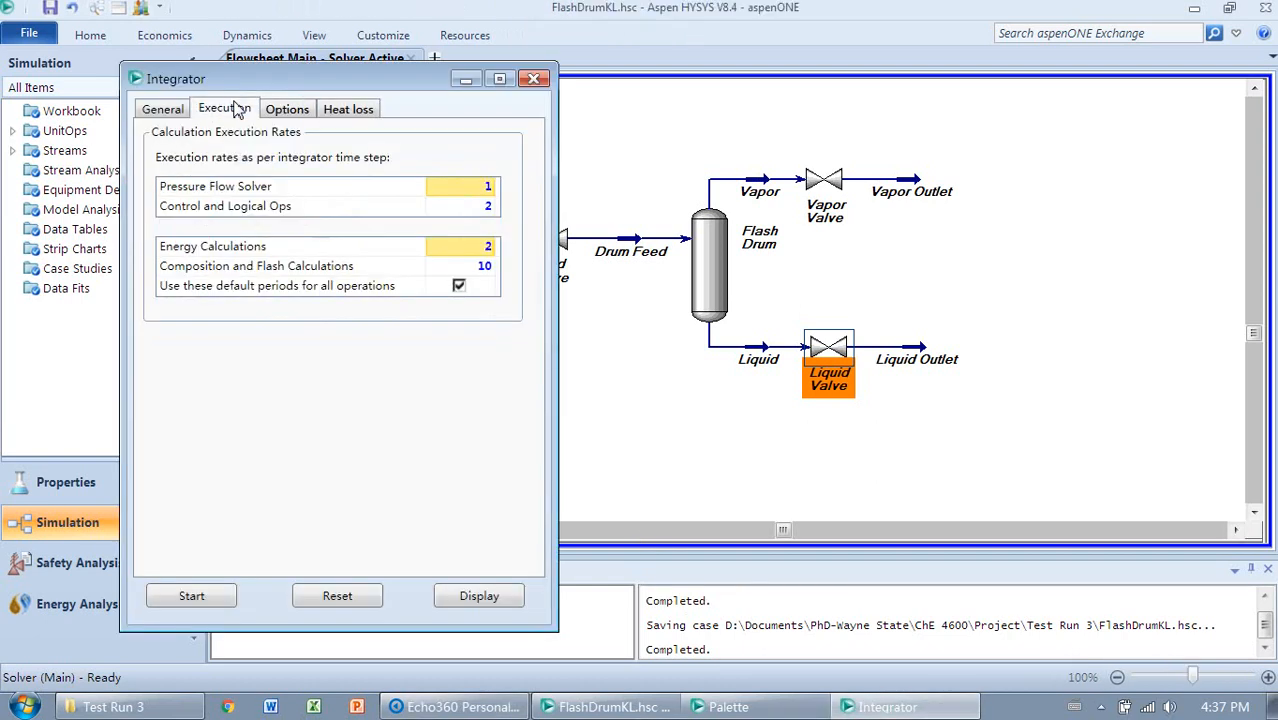
click(177, 106)
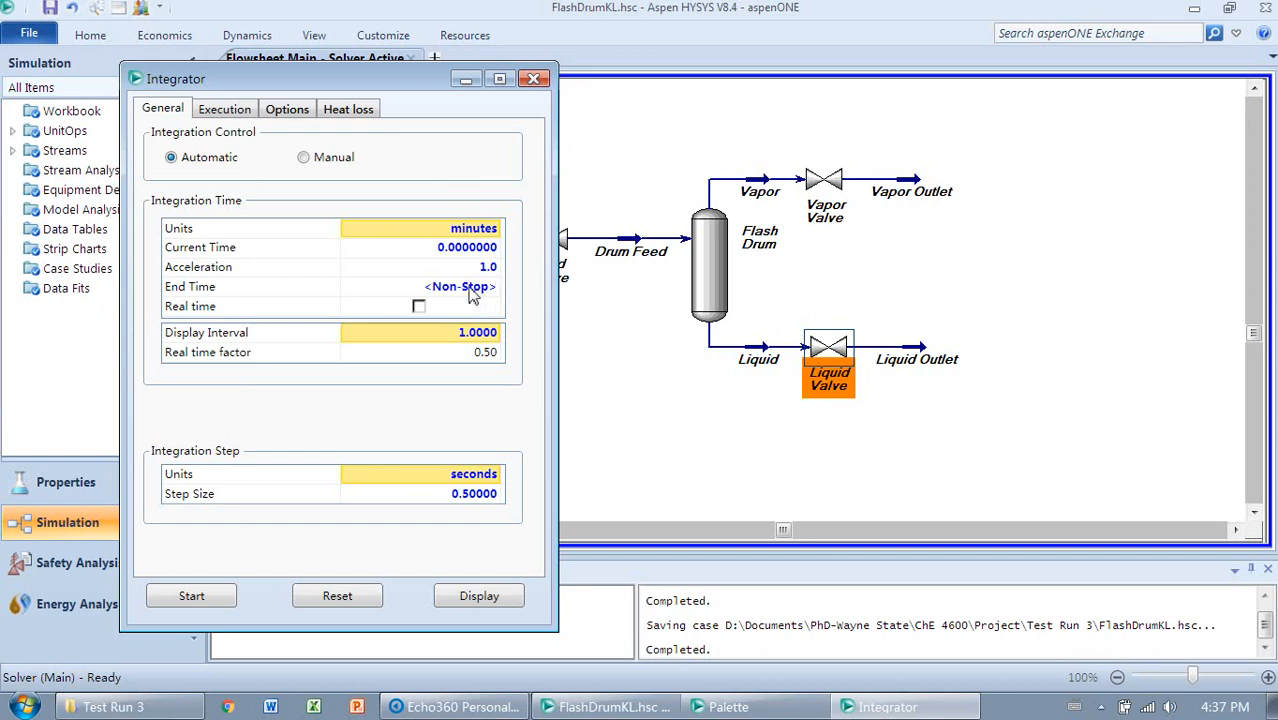
- Start the integrator and have the Dynamics Assistant disable the stream flow specifications and enable the stream pressure specifications
click(222, 597)
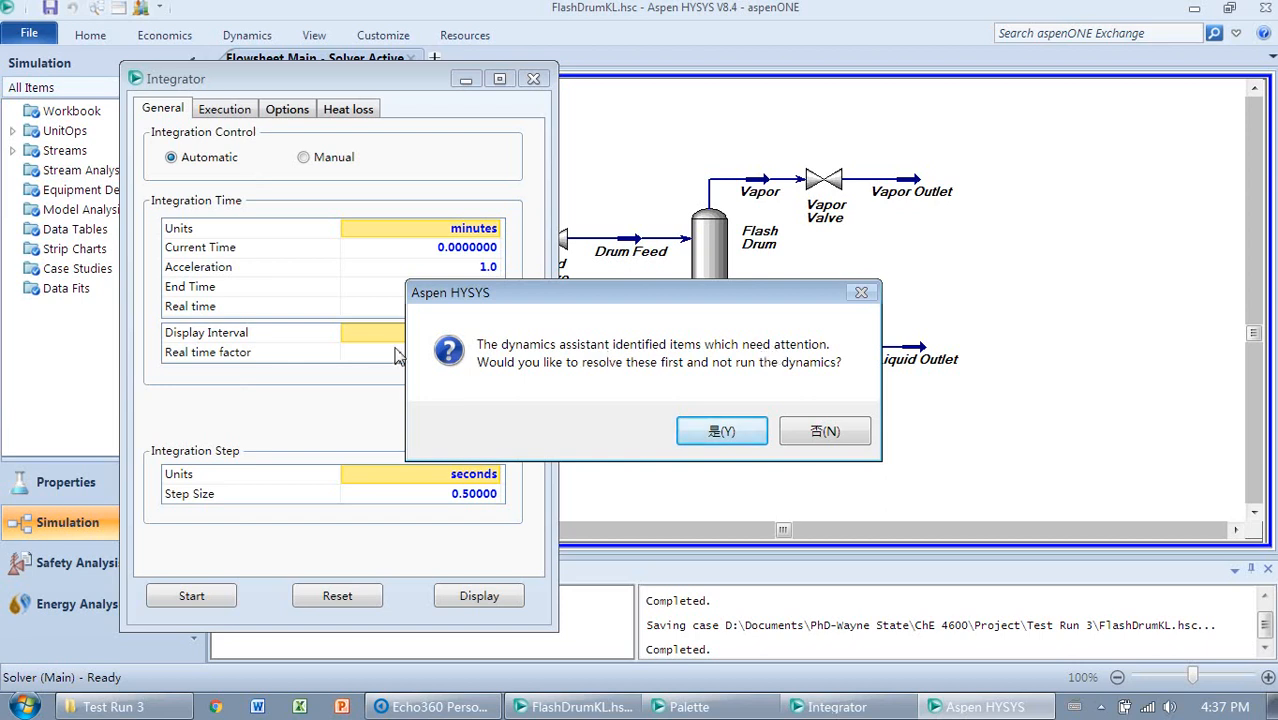
click(722, 438)
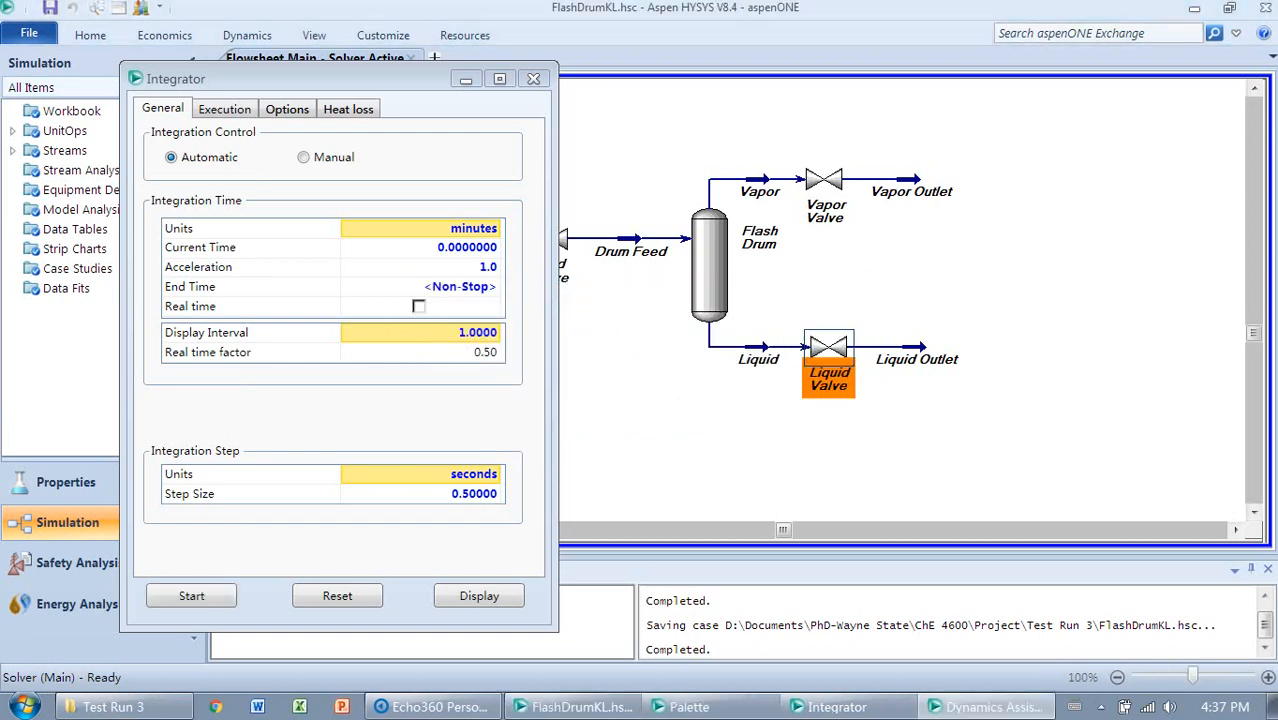
drag(1020, 138, 522, 108)
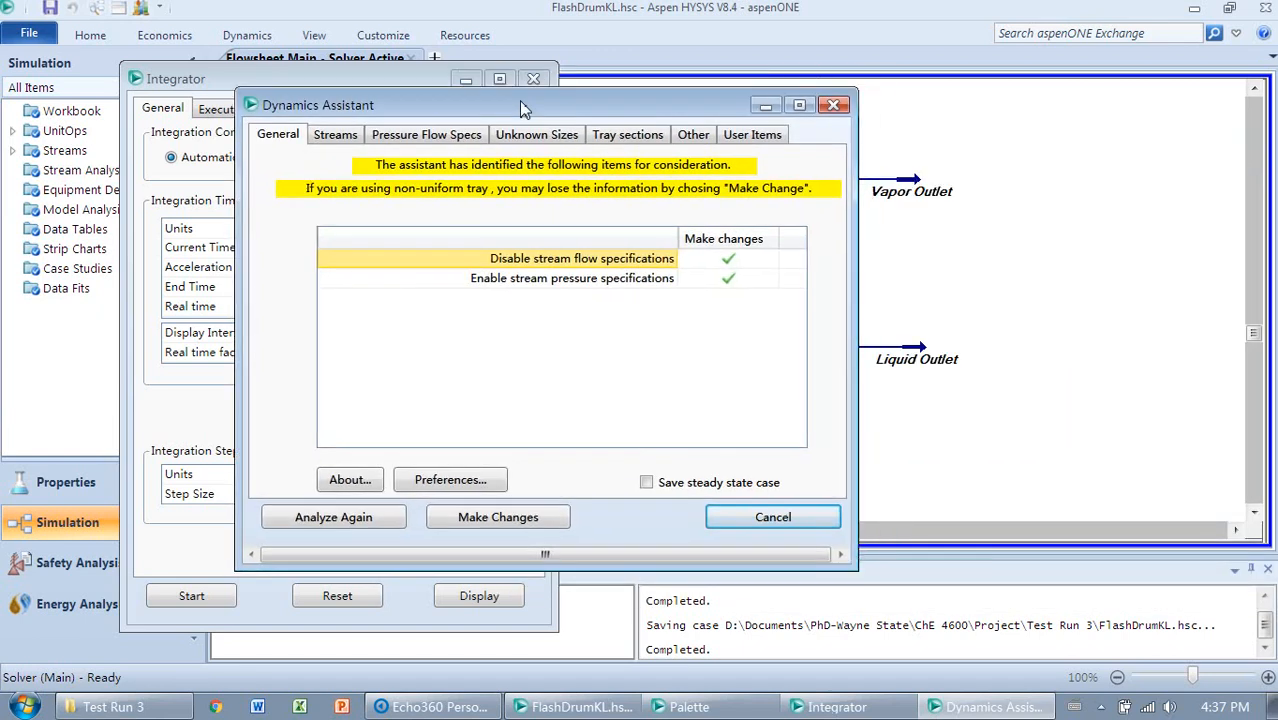
drag(857, 568, 1058, 620)
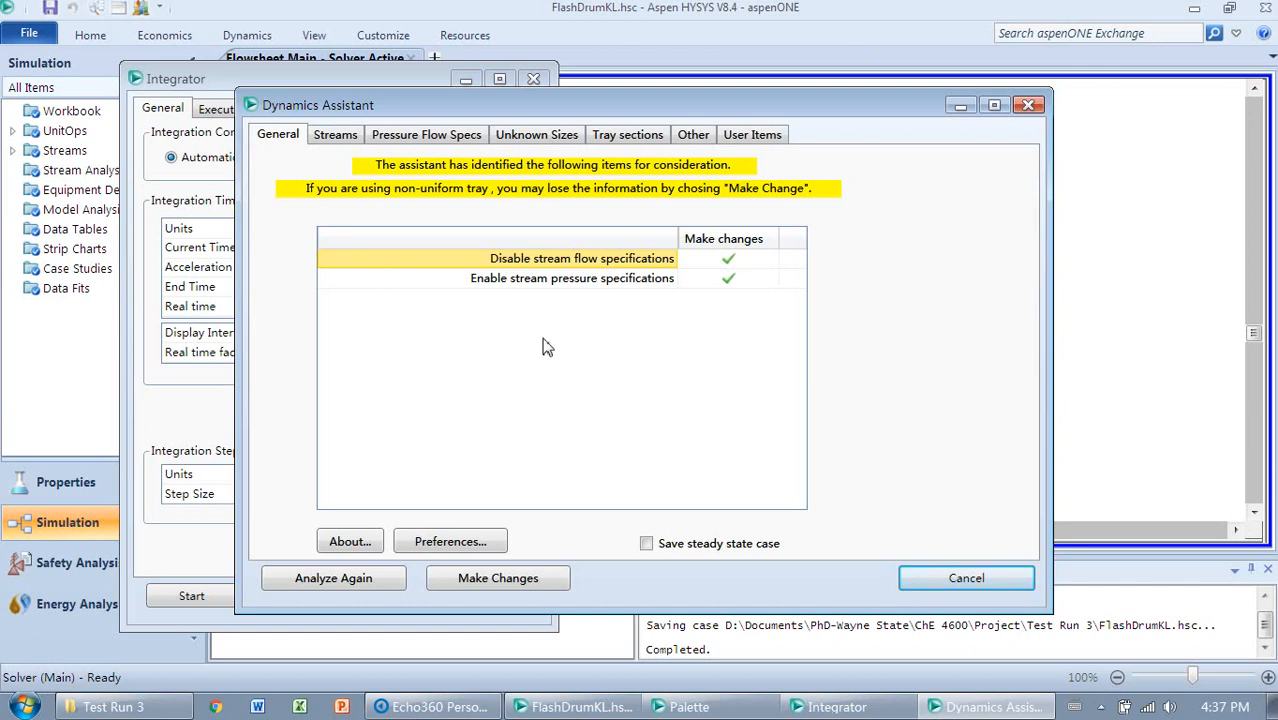
click(494, 580)
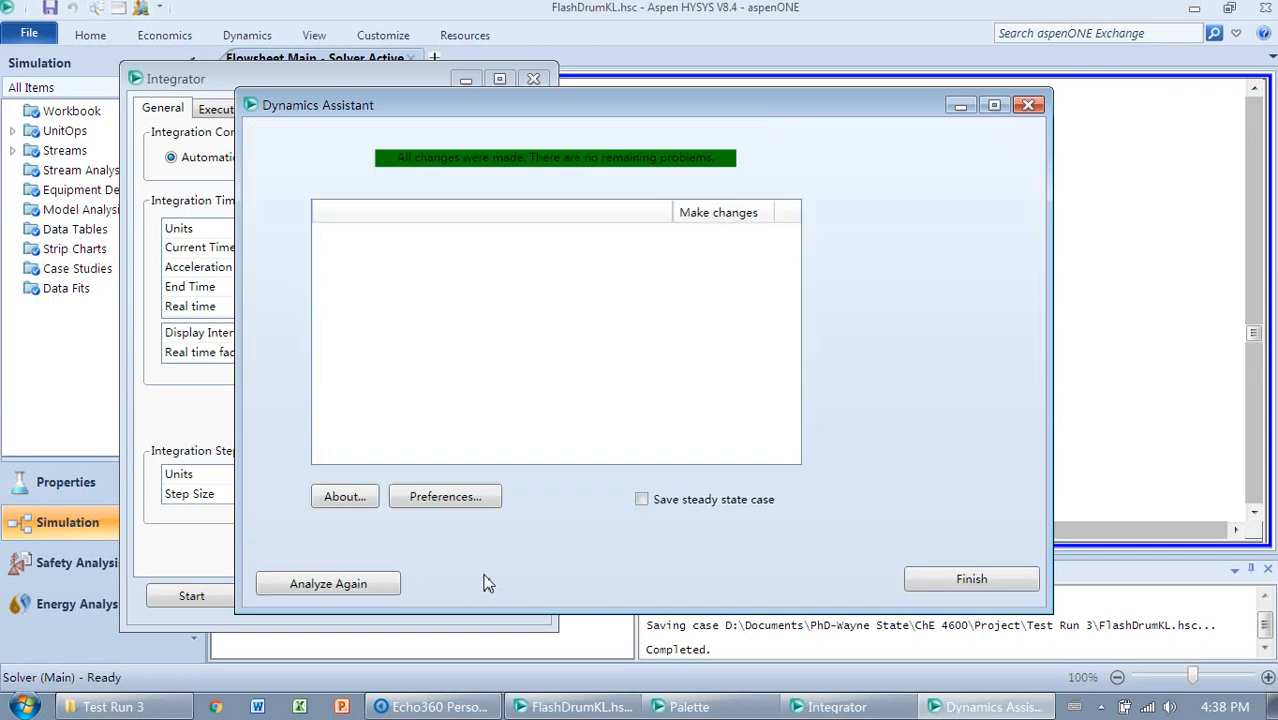
click(968, 585)
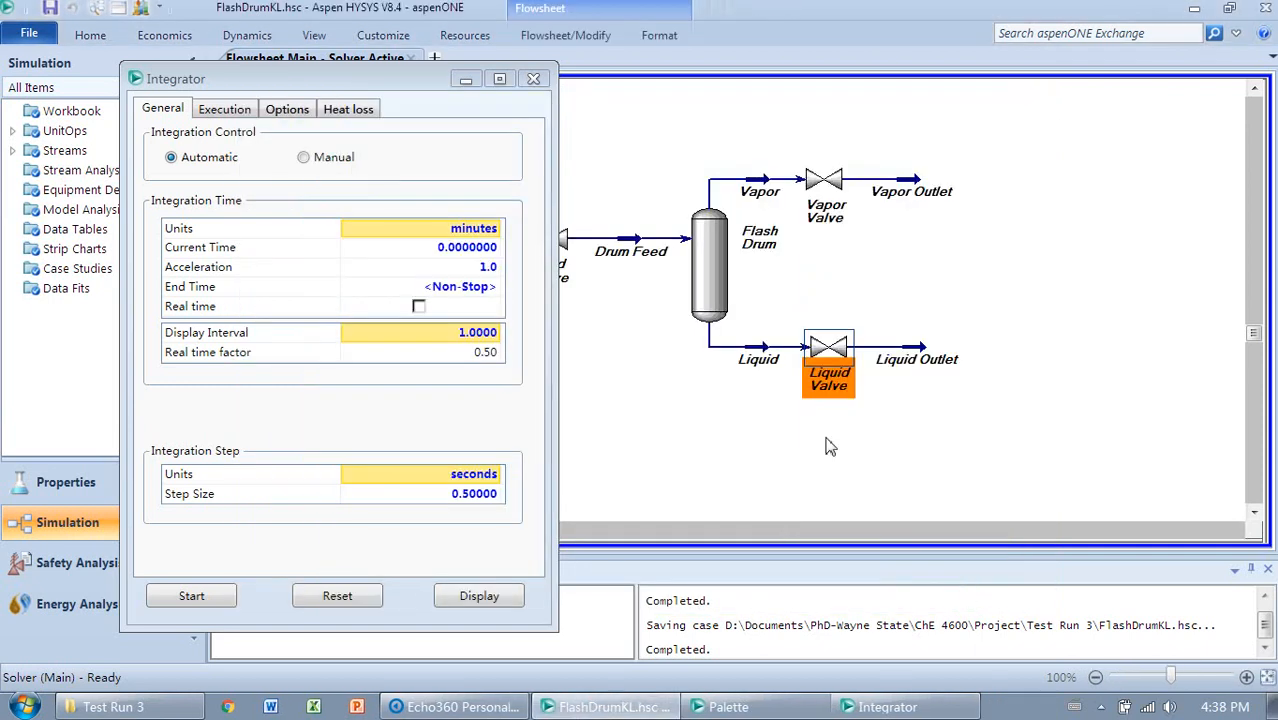
- Minimize the Integrator window and switch the simulation to dynamics mode, confirming the change
click(465, 79)
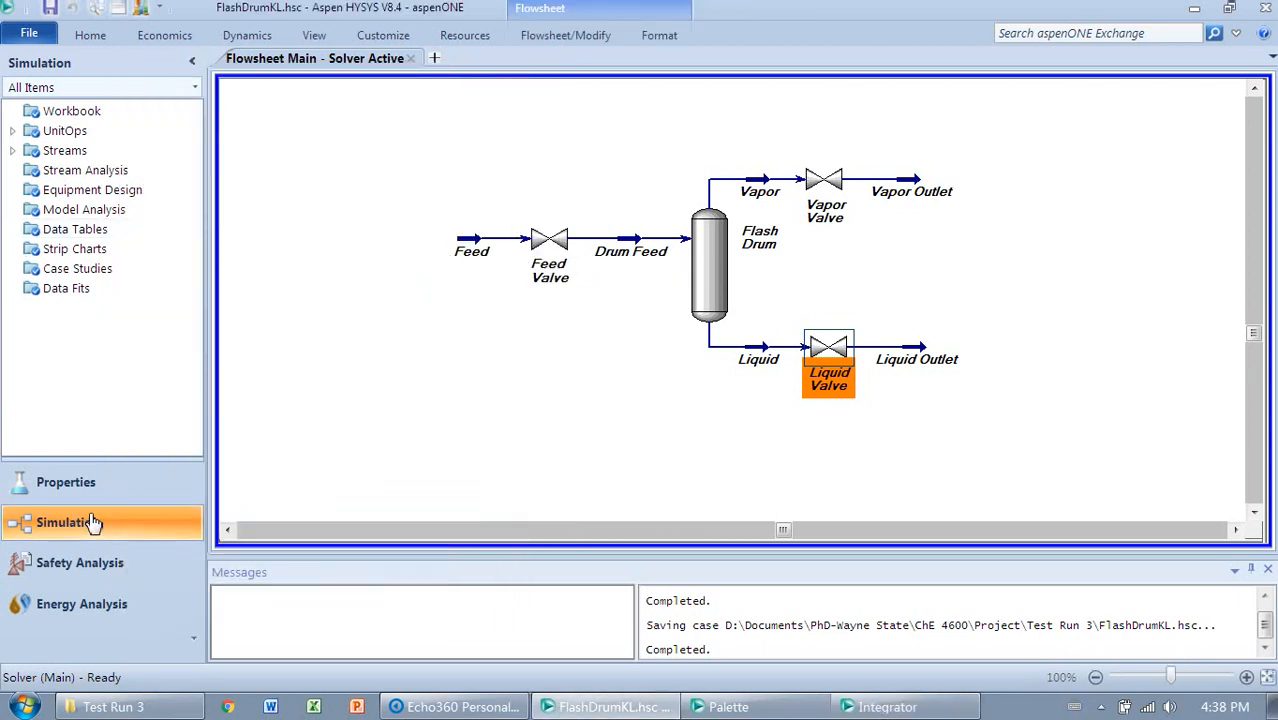
click(885, 707)
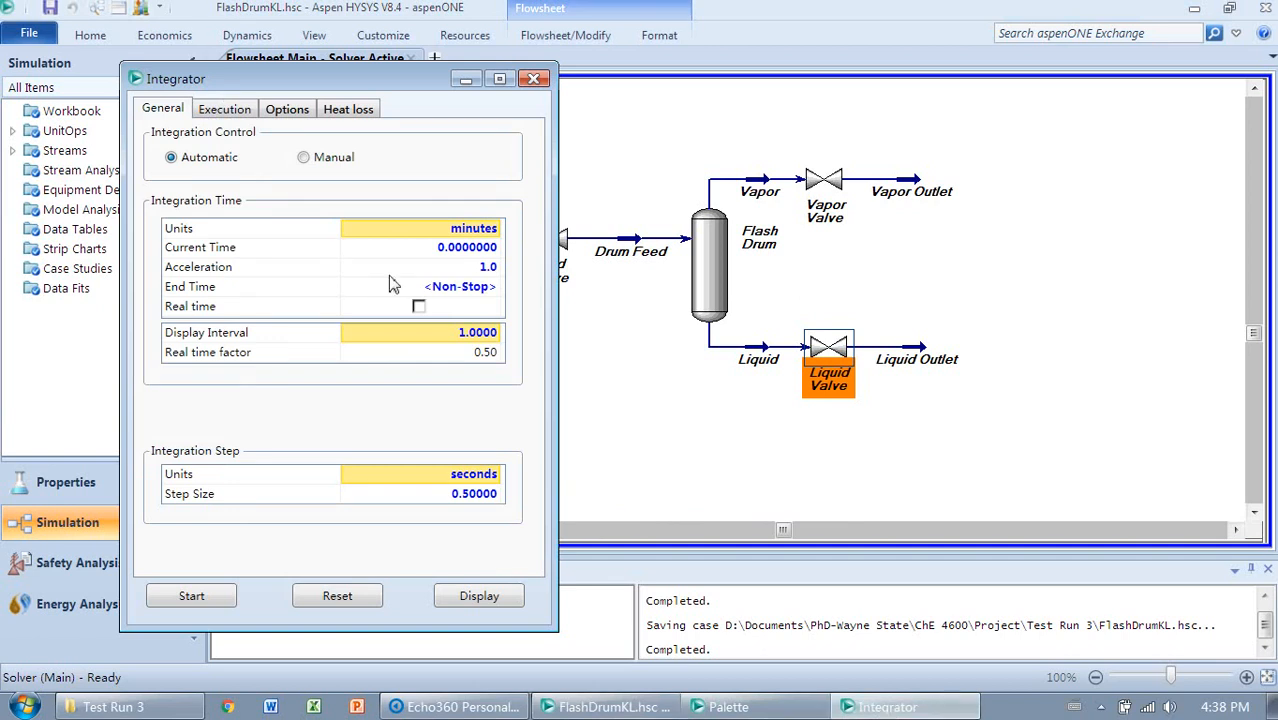
click(465, 79)
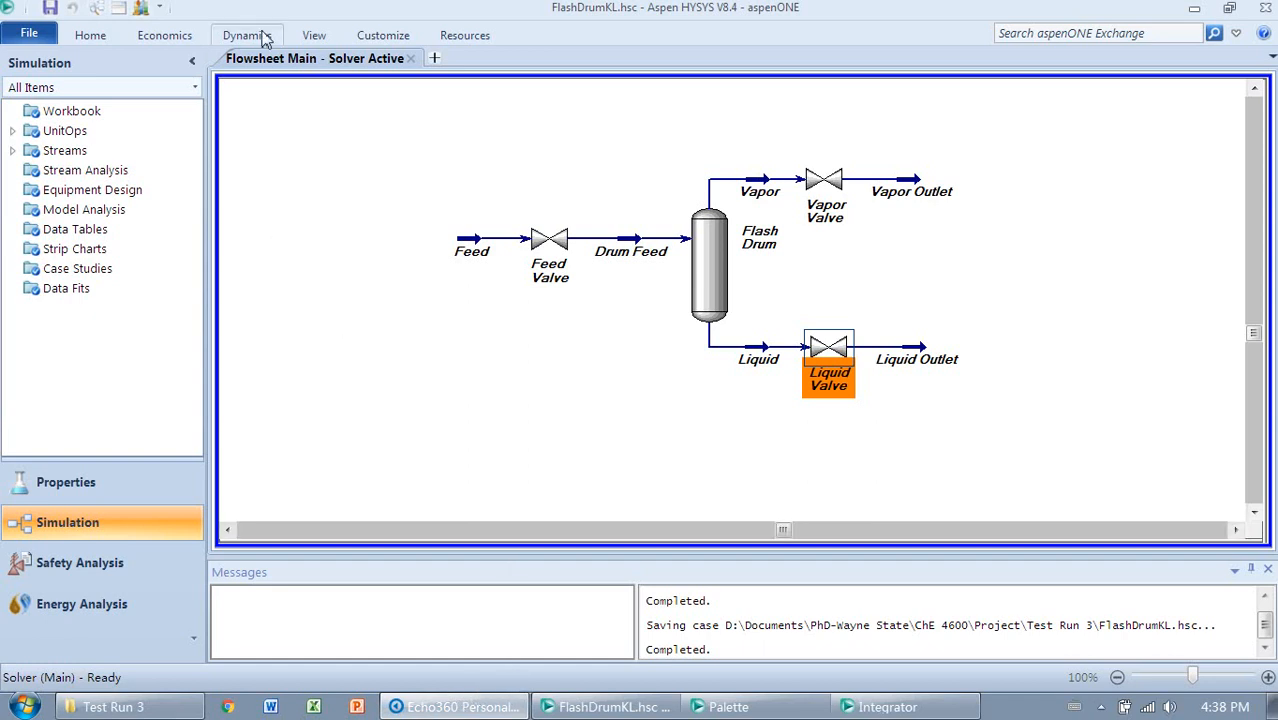
click(39, 88)
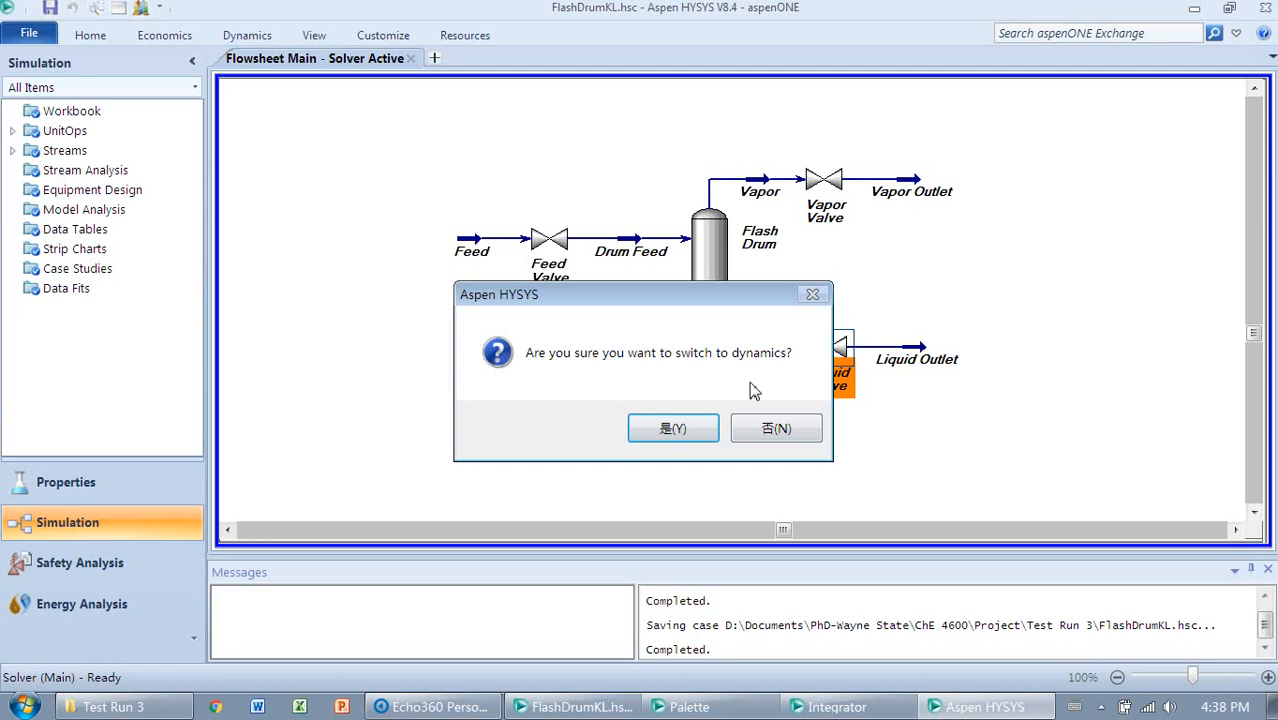
click(666, 430)
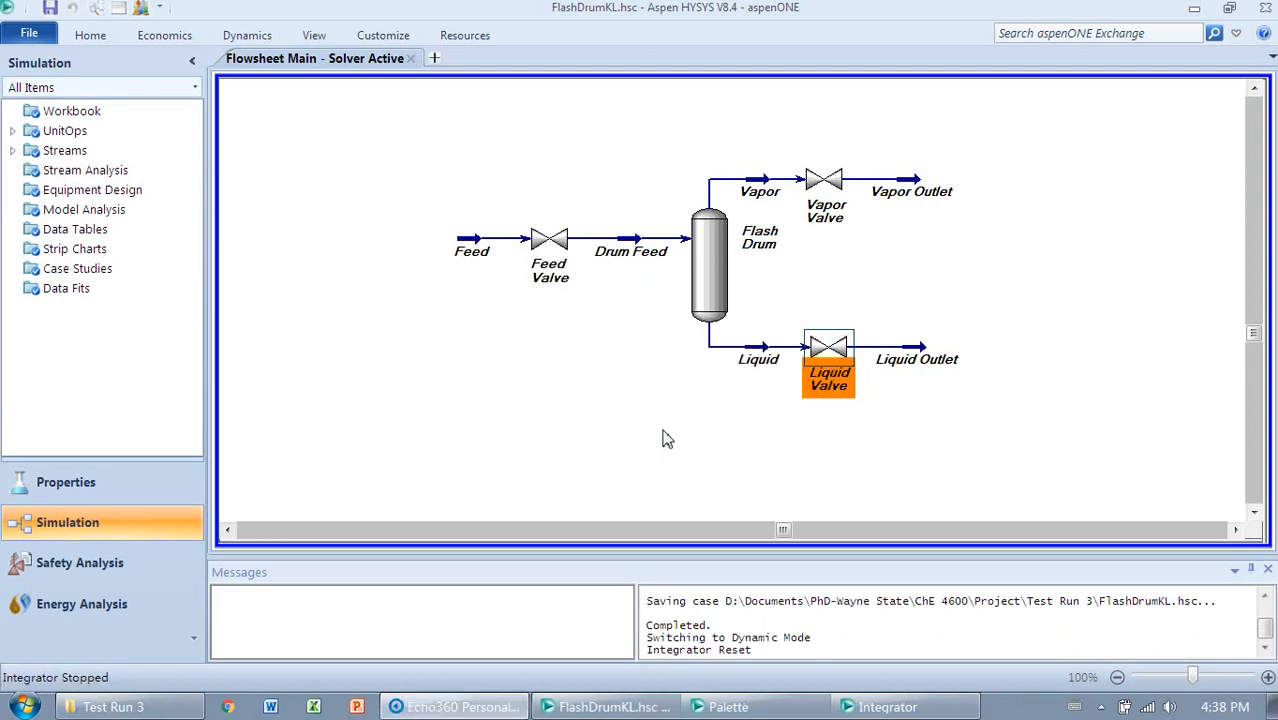